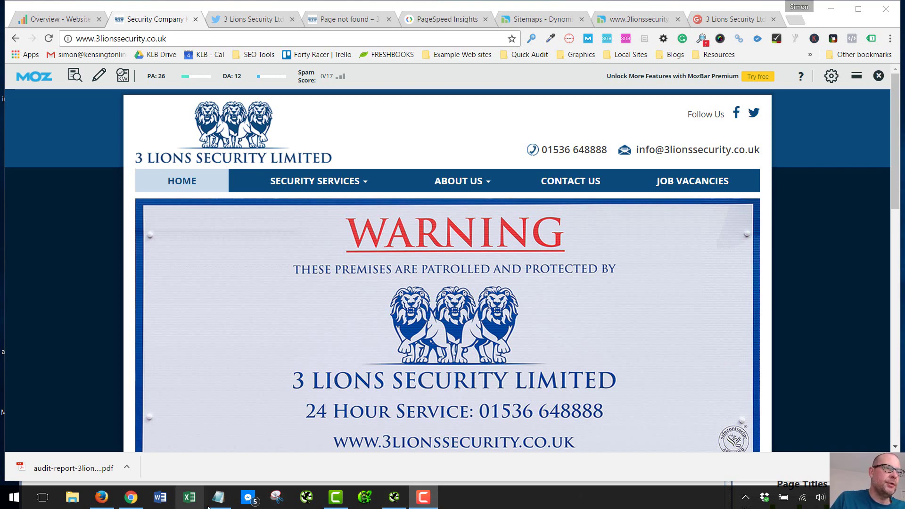
# Switch to the SEO audit to do list in Notepad and read through its tasks, page errors and potential keywords.
pyautogui.click(218, 497)
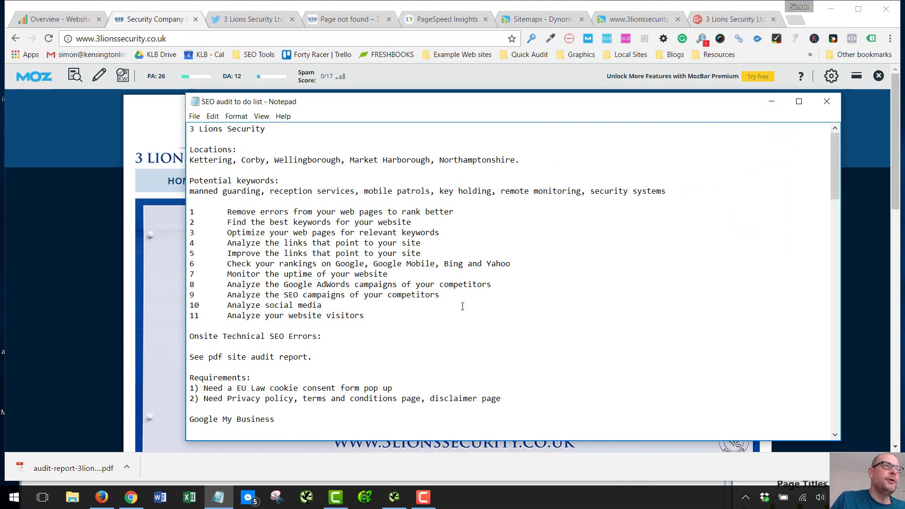
pyautogui.scroll(-11, 520, 228)
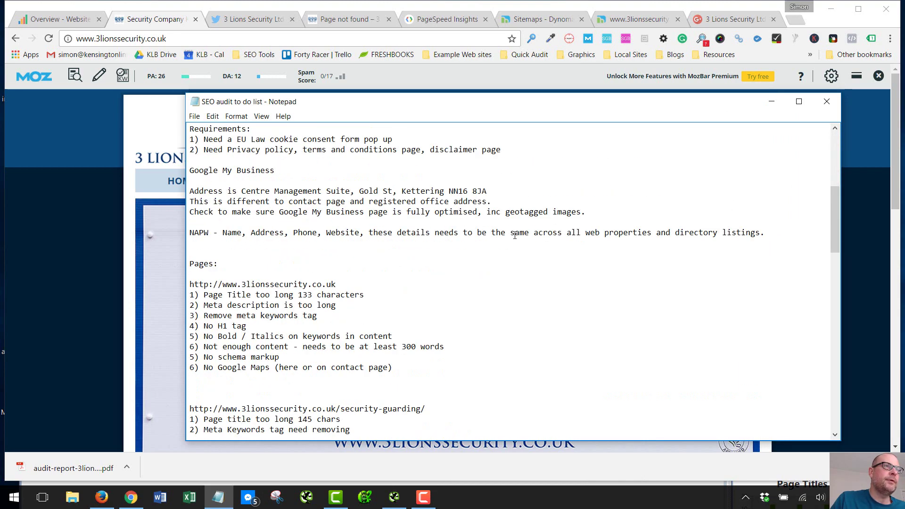
pyautogui.scroll(-14, 515, 234)
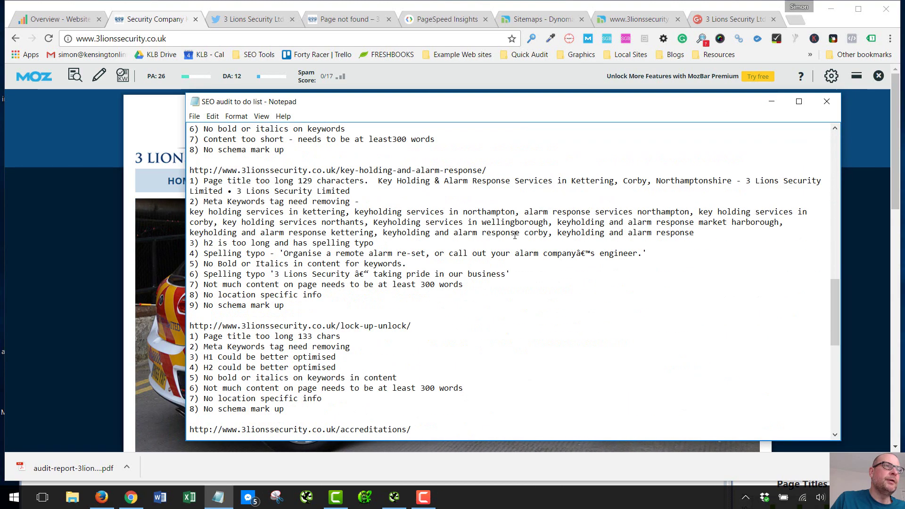
pyautogui.scroll(-9, 515, 235)
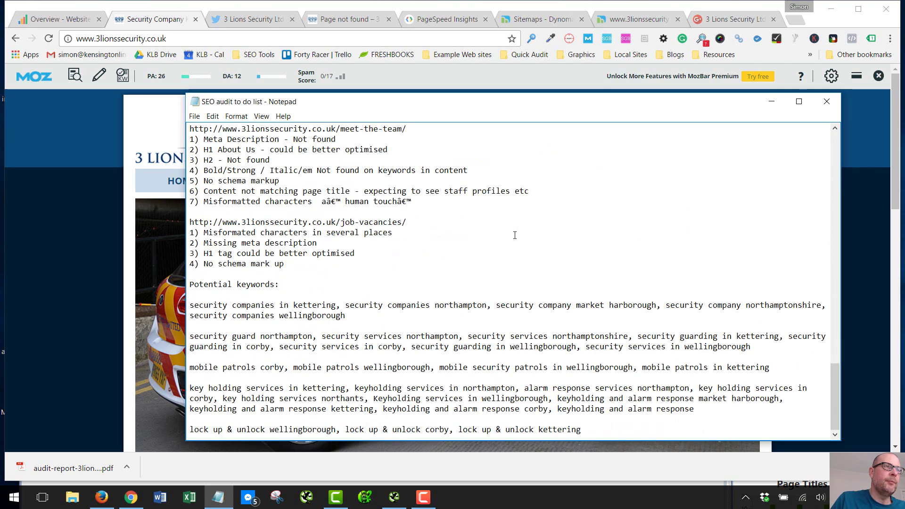
pyautogui.scroll(14, 515, 235)
pyautogui.scroll(15, 515, 235)
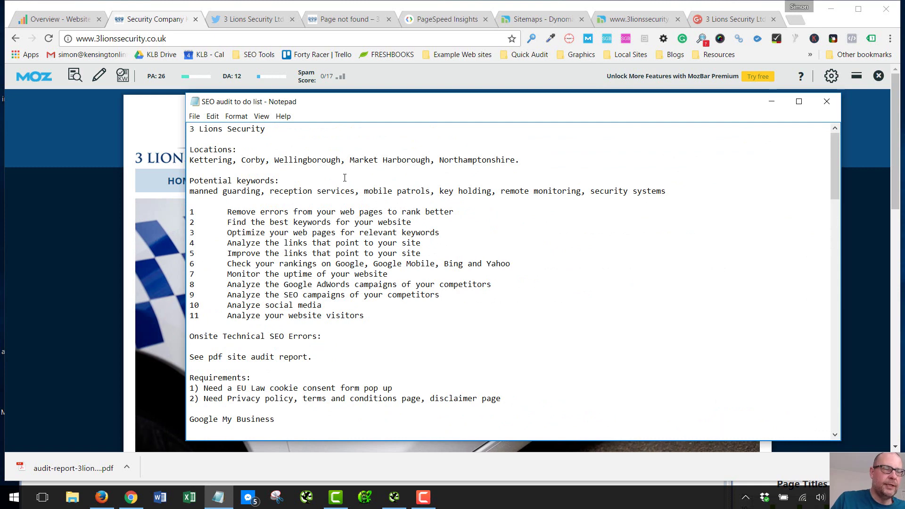
# Return to the 3 Lions Security home page in Chrome and examine its overall layout from header to footer.
pyautogui.click(67, 270)
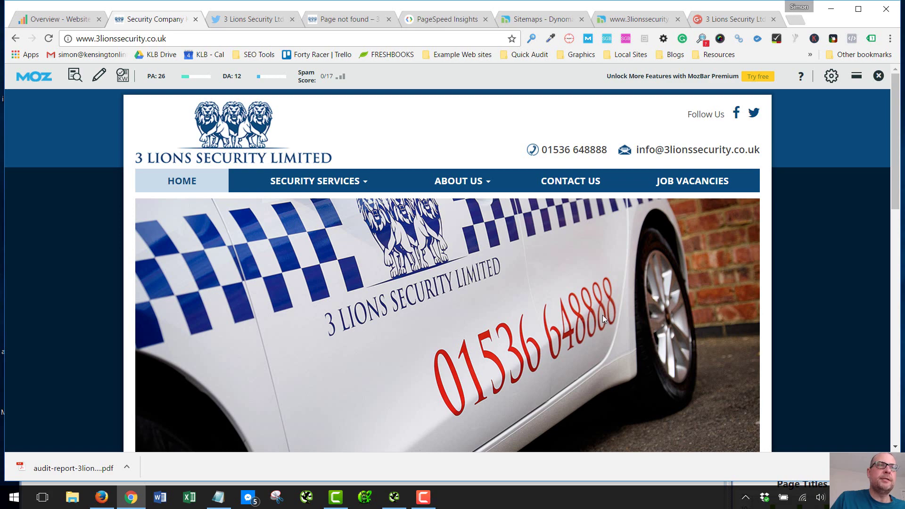
pyautogui.scroll(-5, 603, 317)
pyautogui.scroll(-8, 830, 279)
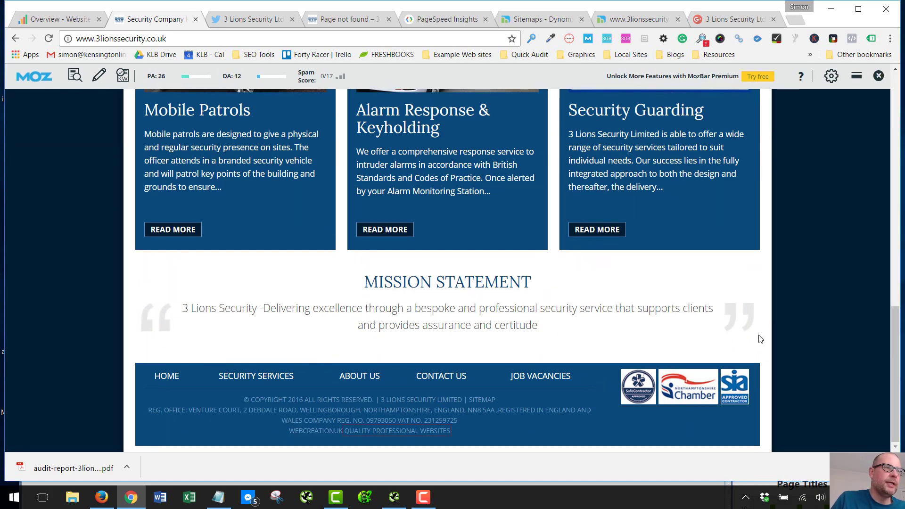
pyautogui.scroll(7, 743, 326)
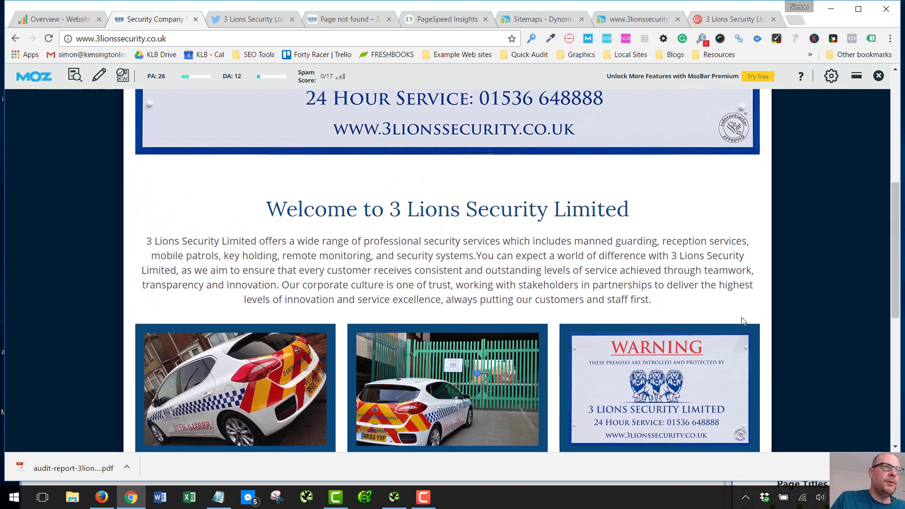
pyautogui.scroll(5, 743, 321)
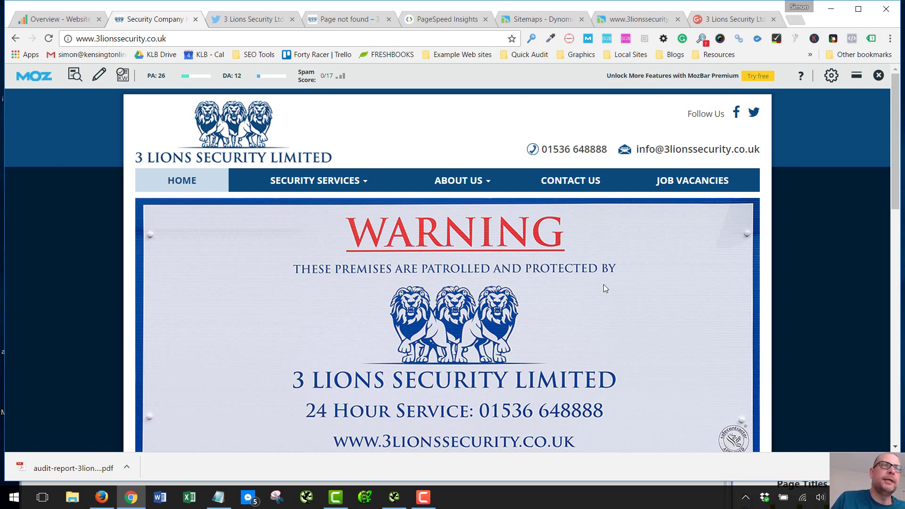
pyautogui.scroll(-14, 606, 288)
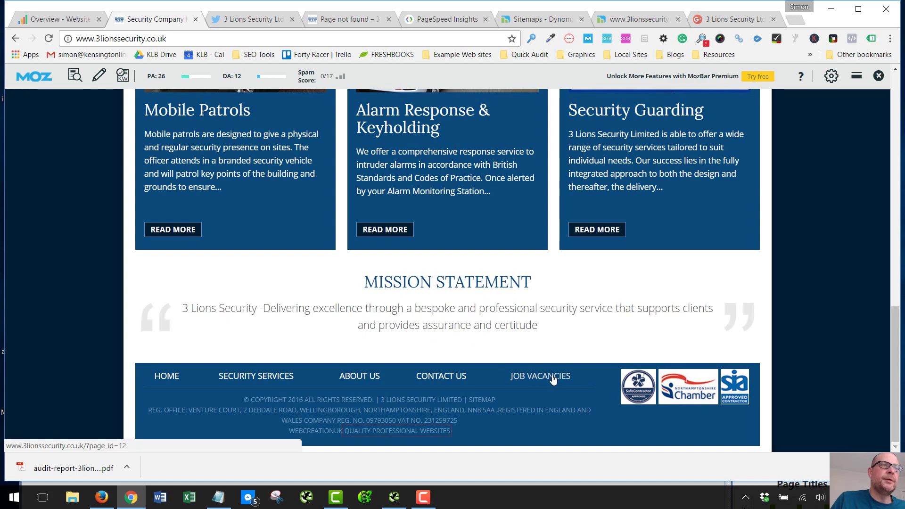
pyautogui.scroll(20, 506, 363)
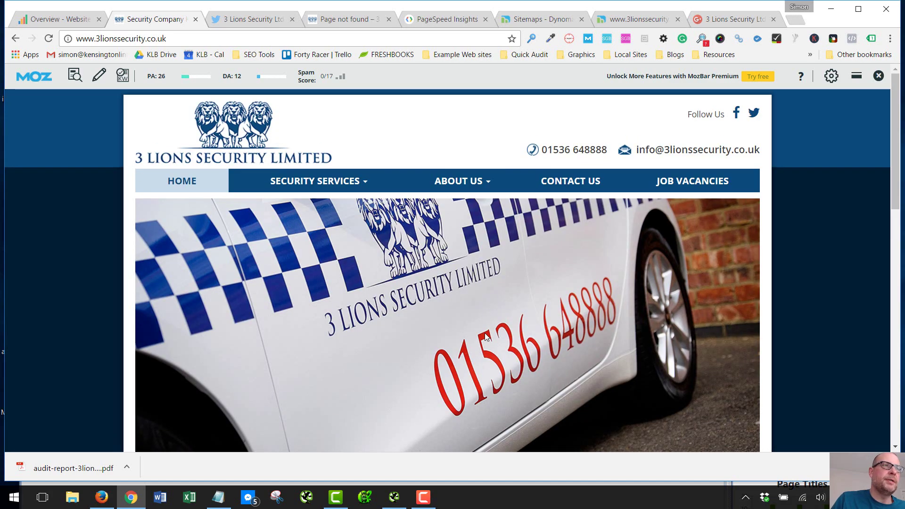
pyautogui.scroll(-15, 486, 336)
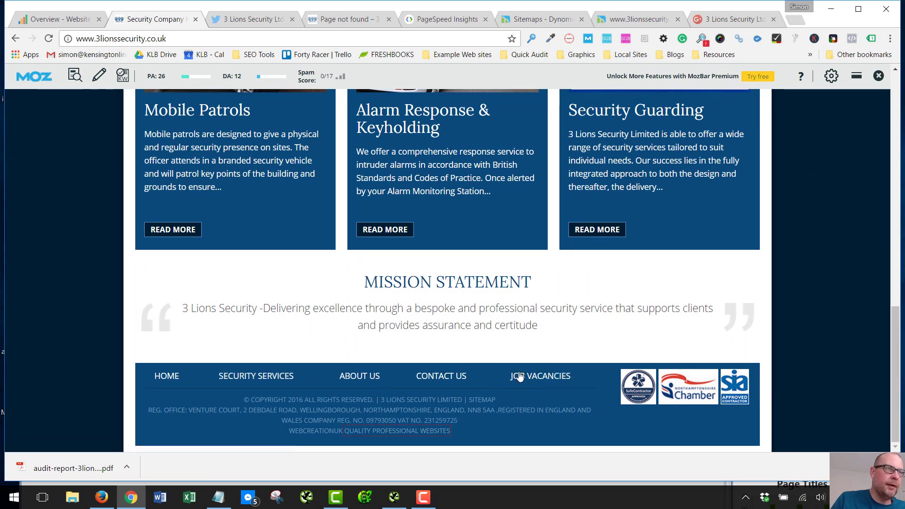
pyautogui.scroll(12, 554, 368)
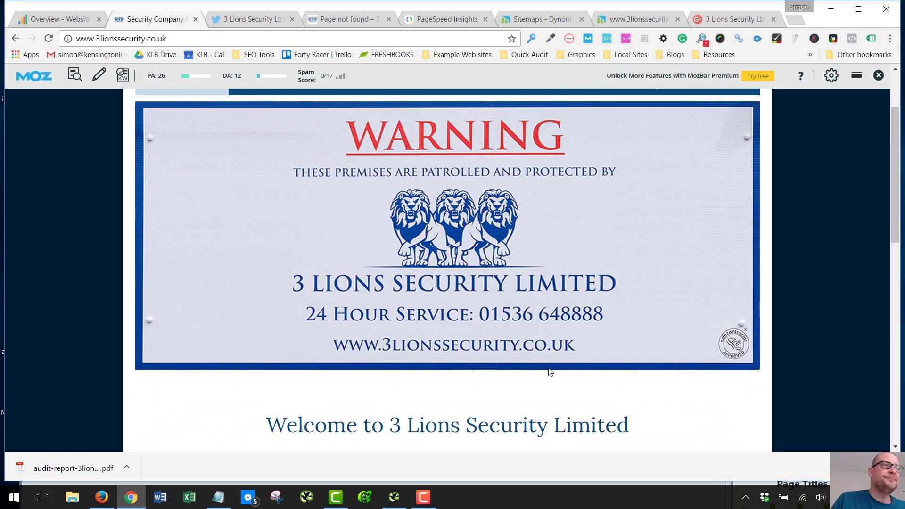
pyautogui.scroll(3, 550, 370)
pyautogui.scroll(-15, 559, 366)
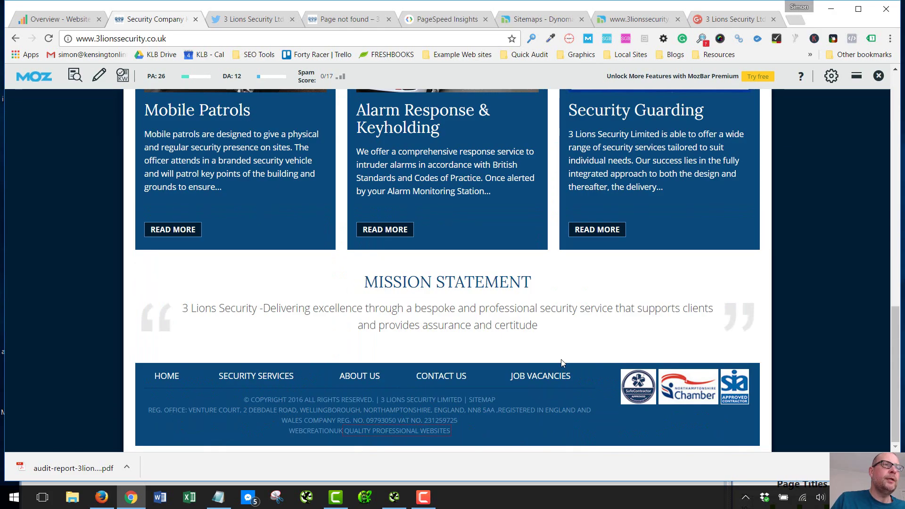
pyautogui.scroll(15, 621, 302)
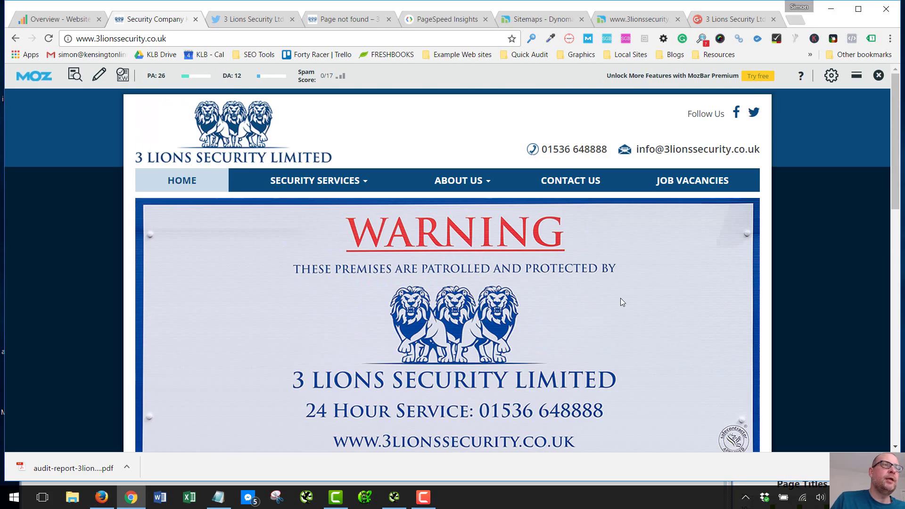
# Examine the home page's welcome text, three service boxes, mission statement and footer.
pyautogui.scroll(-5, 636, 318)
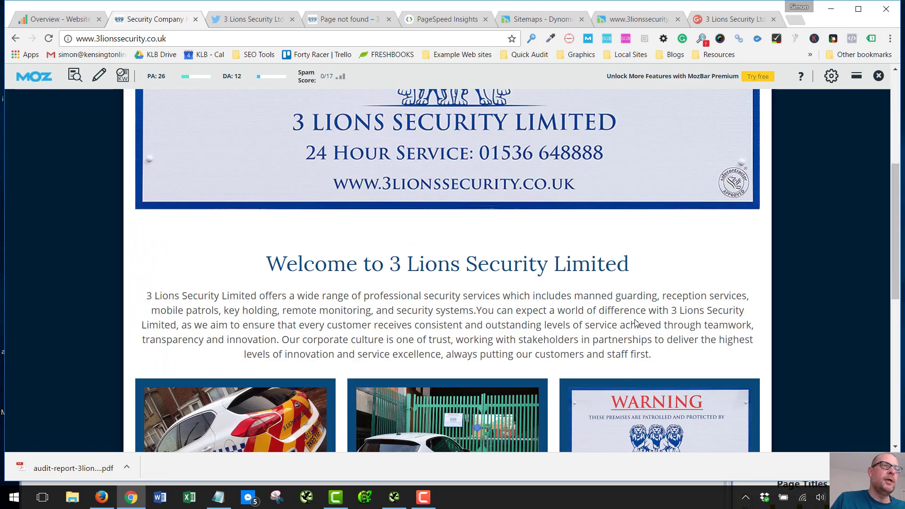
pyautogui.scroll(-1, 636, 324)
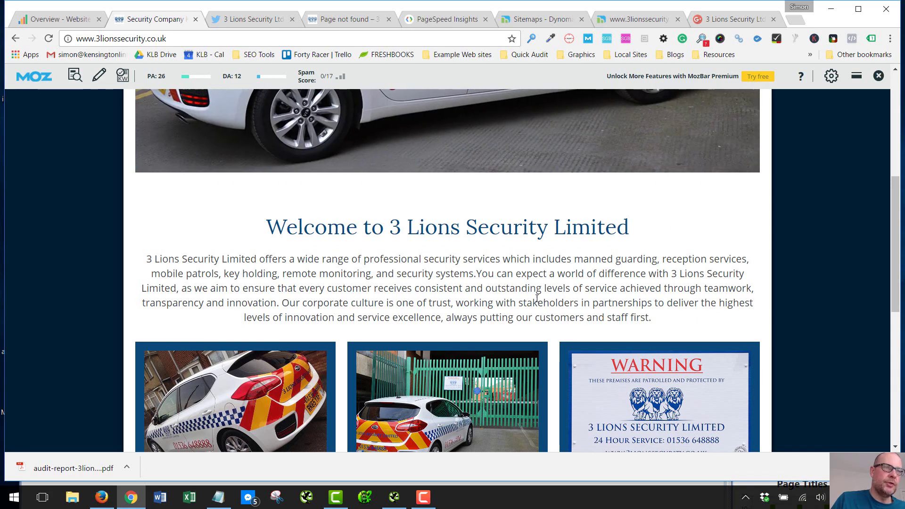
pyautogui.scroll(-6, 537, 298)
pyautogui.scroll(-3, 505, 335)
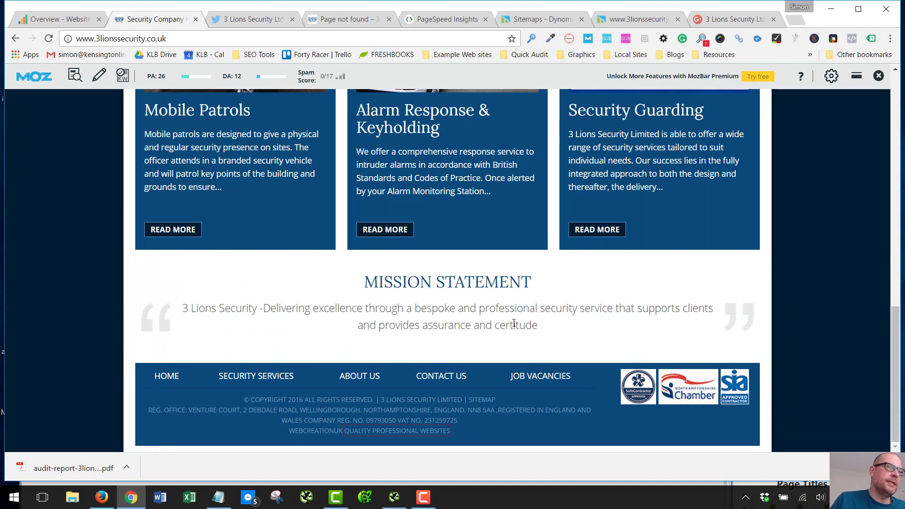
pyautogui.scroll(6, 547, 290)
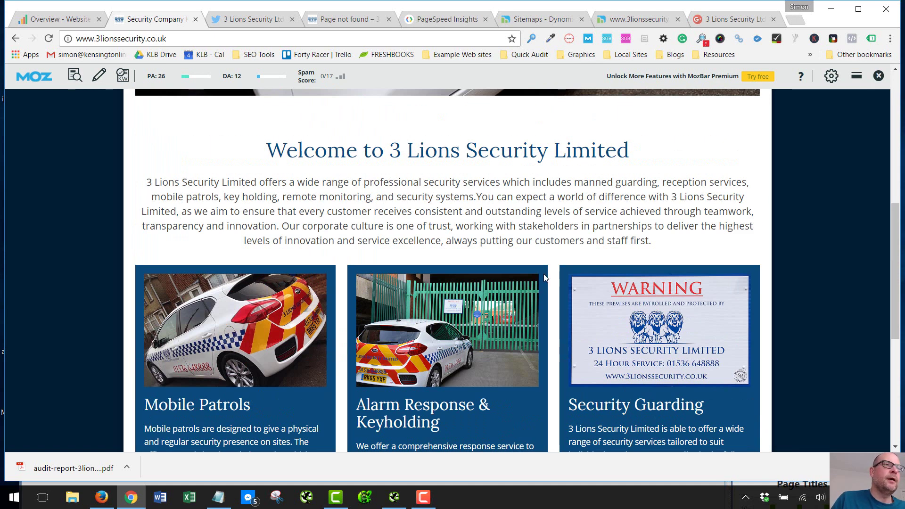
pyautogui.scroll(2, 545, 264)
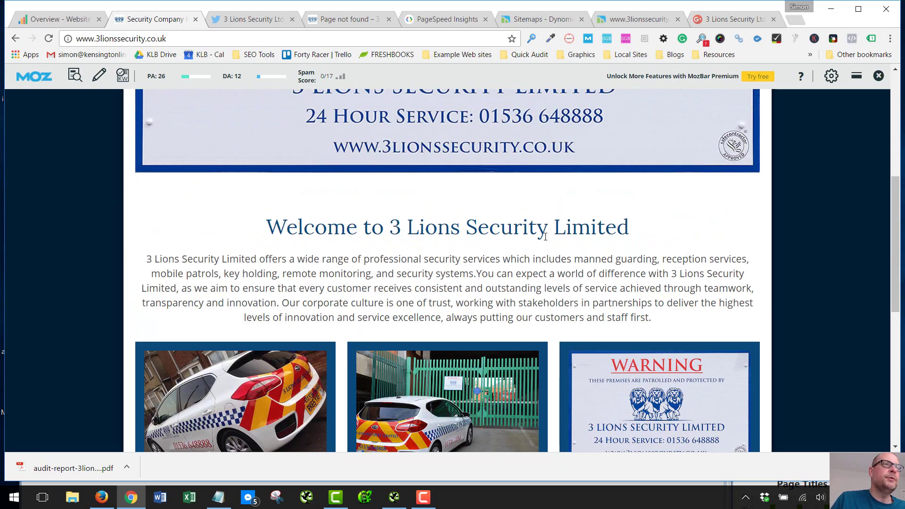
pyautogui.scroll(5, 547, 238)
pyautogui.scroll(-5, 552, 249)
pyautogui.scroll(5, 552, 251)
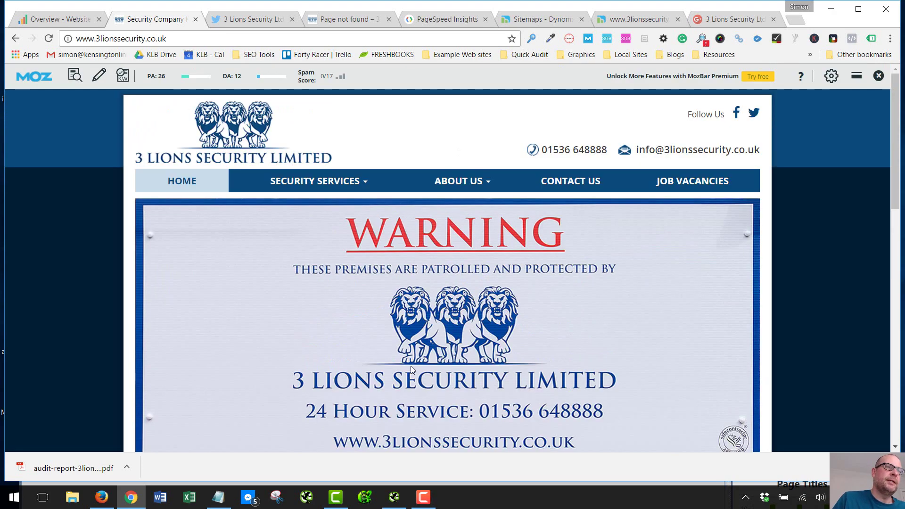
pyautogui.scroll(-5, 566, 293)
pyautogui.scroll(-2, 569, 288)
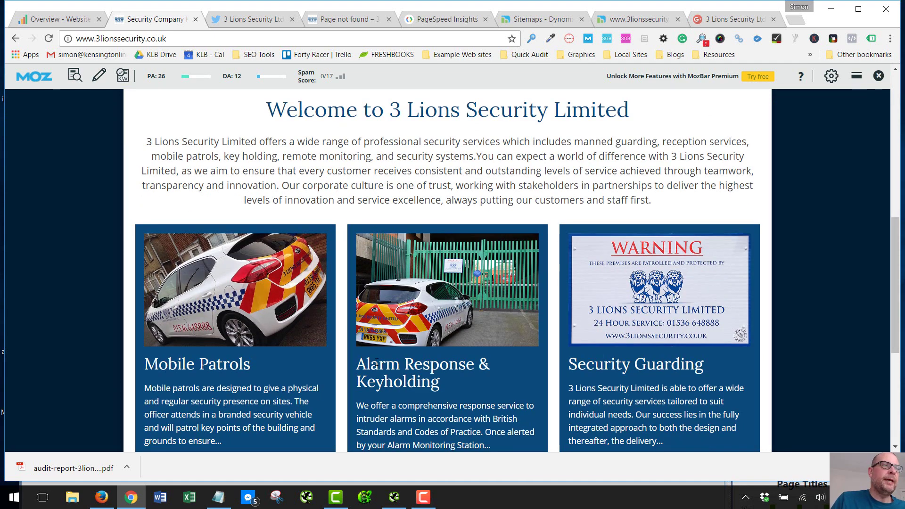
pyautogui.scroll(-1, 527, 337)
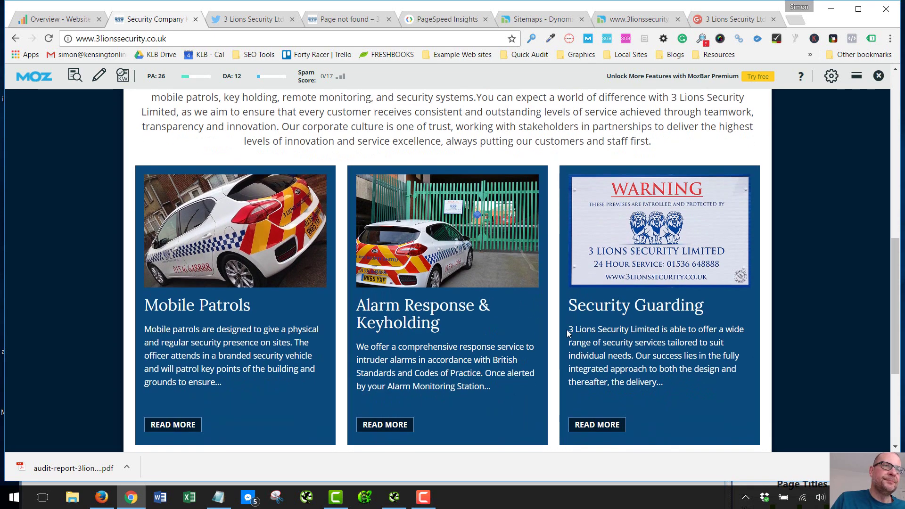
pyautogui.scroll(-3, 481, 339)
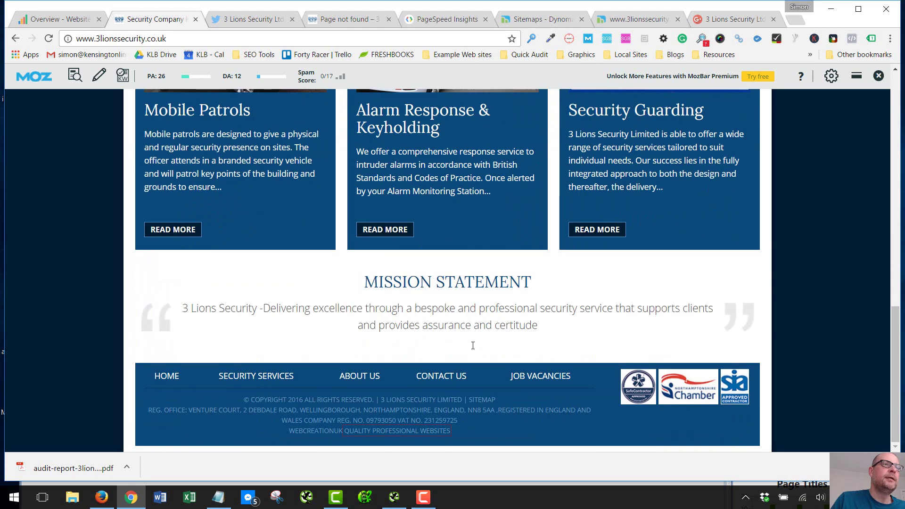
pyautogui.scroll(6, 476, 347)
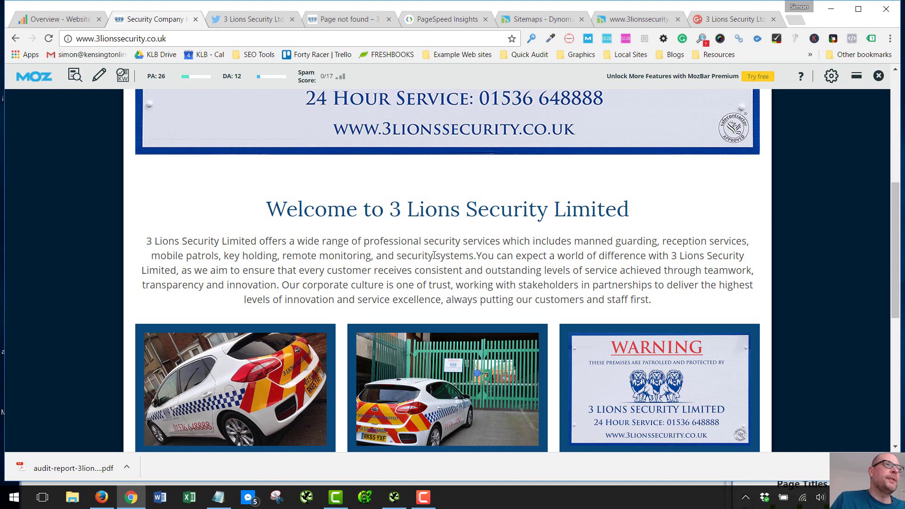
# Inspect the home page's on-page elements and markup with MozBar's page analysis, enlarging the results area, and close the analysis.
pyautogui.click(74, 76)
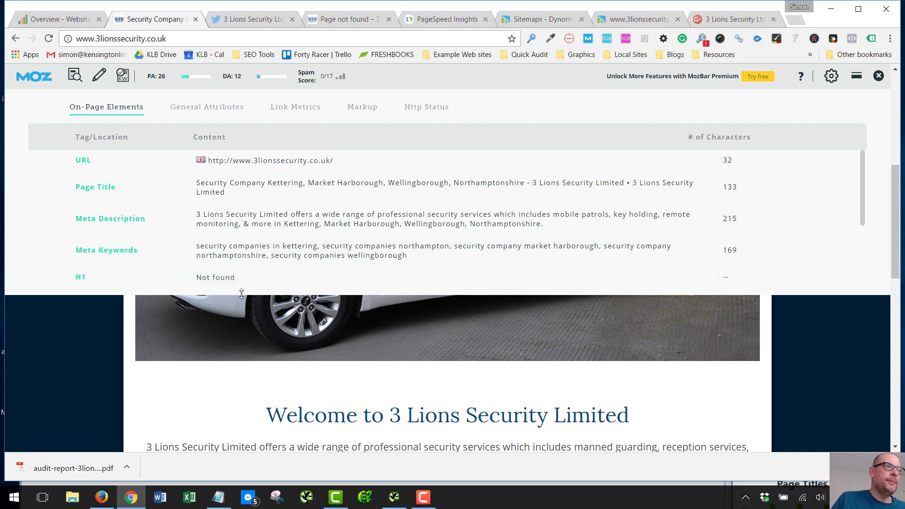
pyautogui.moveTo(241, 294); pyautogui.dragTo(241, 415)
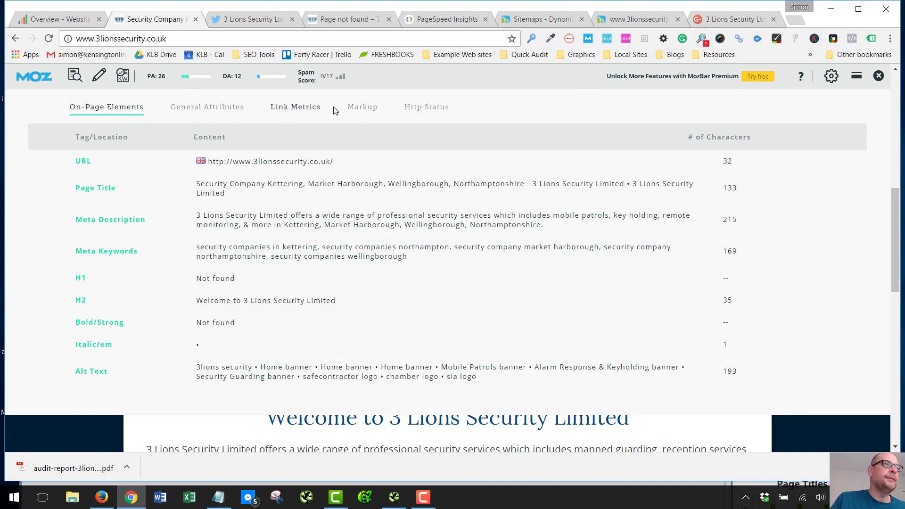
pyautogui.click(366, 107)
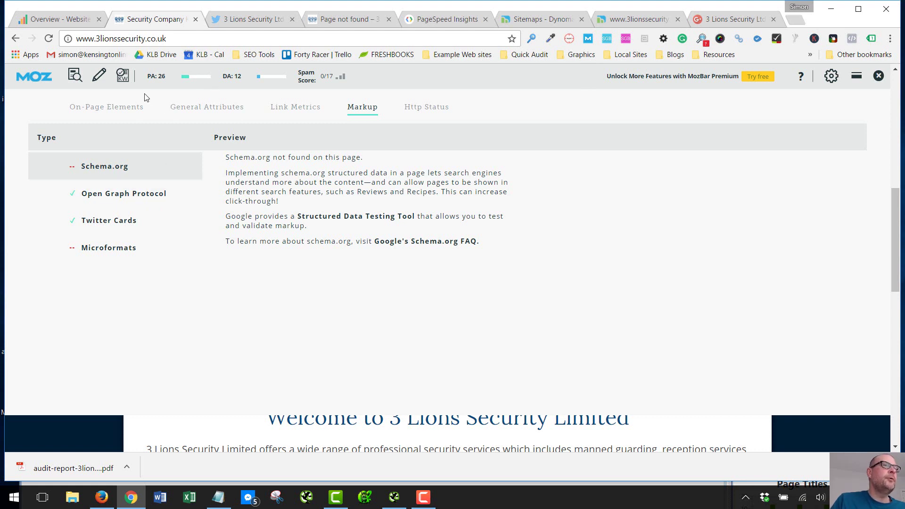
pyautogui.click(119, 112)
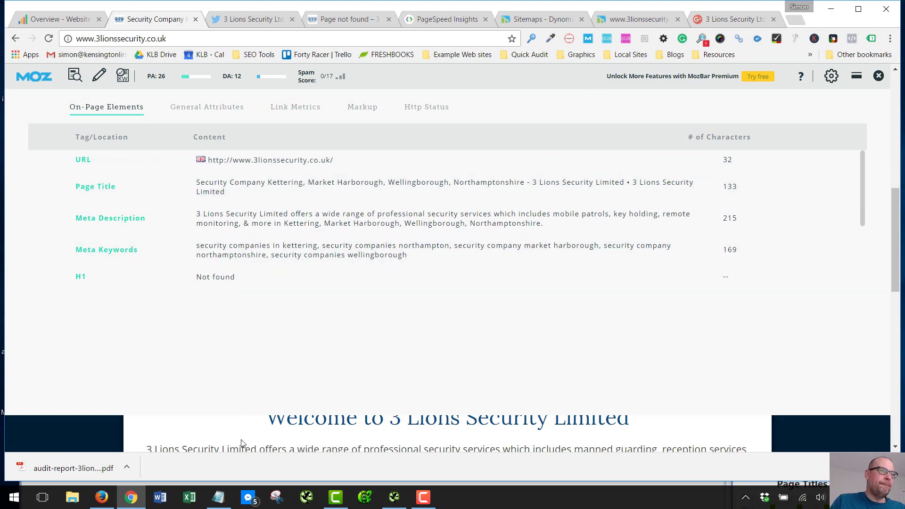
pyautogui.click(75, 76)
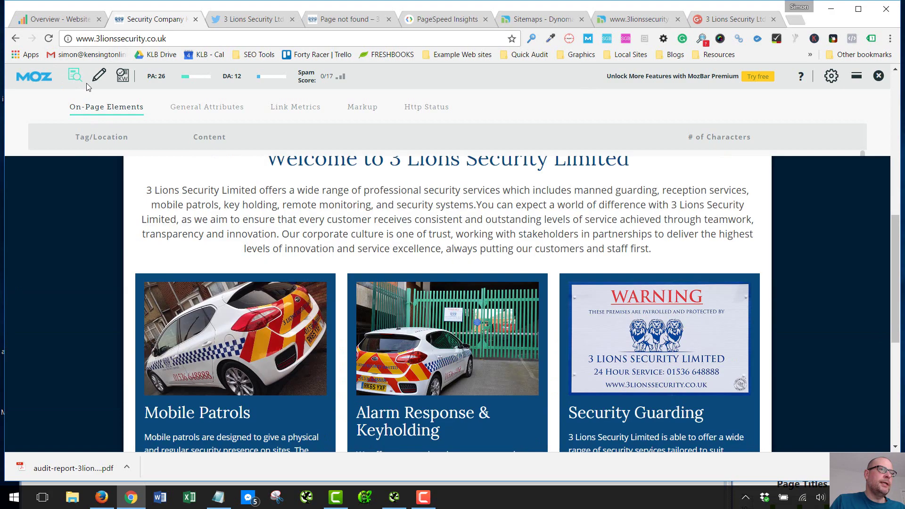
# Open the Security Guarding page of the site and read its content down to the footer.
pyautogui.scroll(-5, 296, 175)
pyautogui.scroll(12, 295, 189)
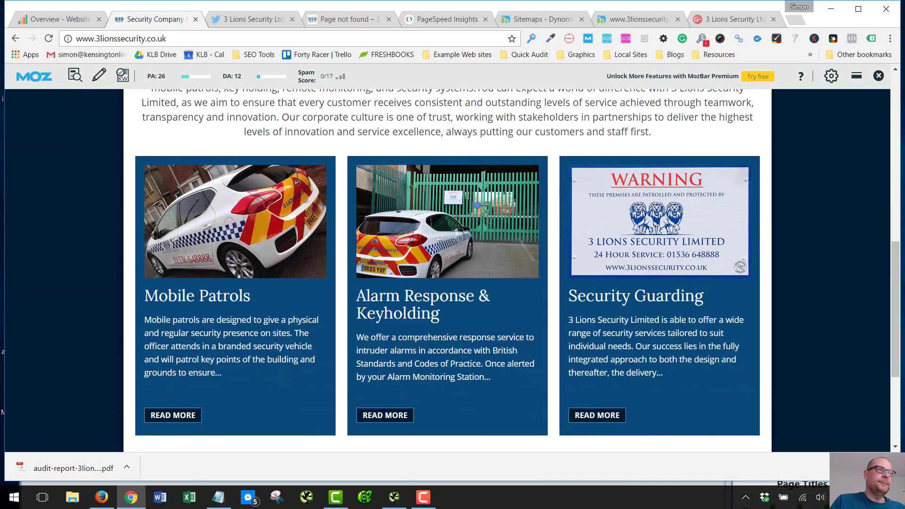
pyautogui.moveTo(300, 187)
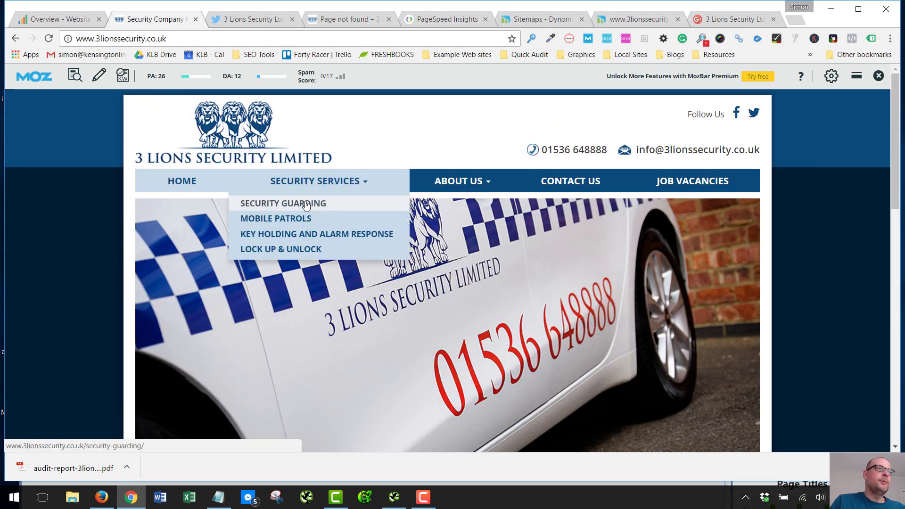
pyautogui.click(306, 205)
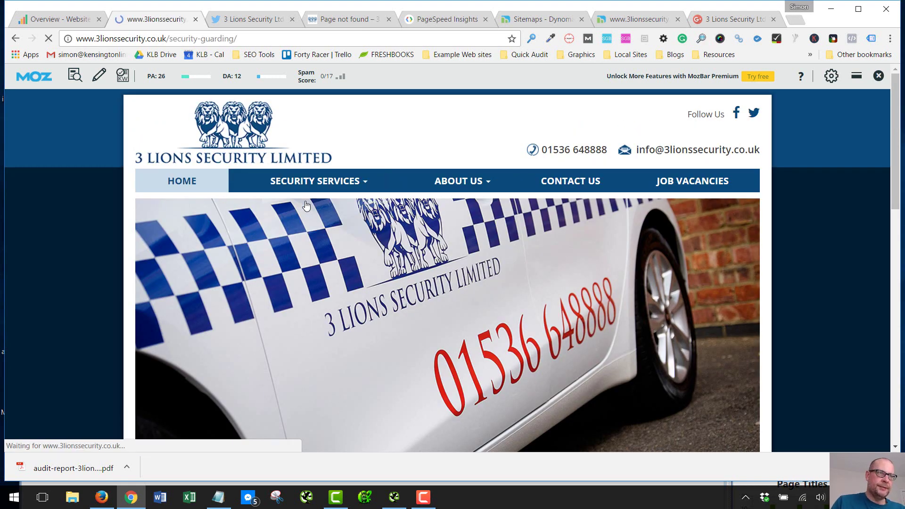
pyautogui.scroll(-5, 529, 293)
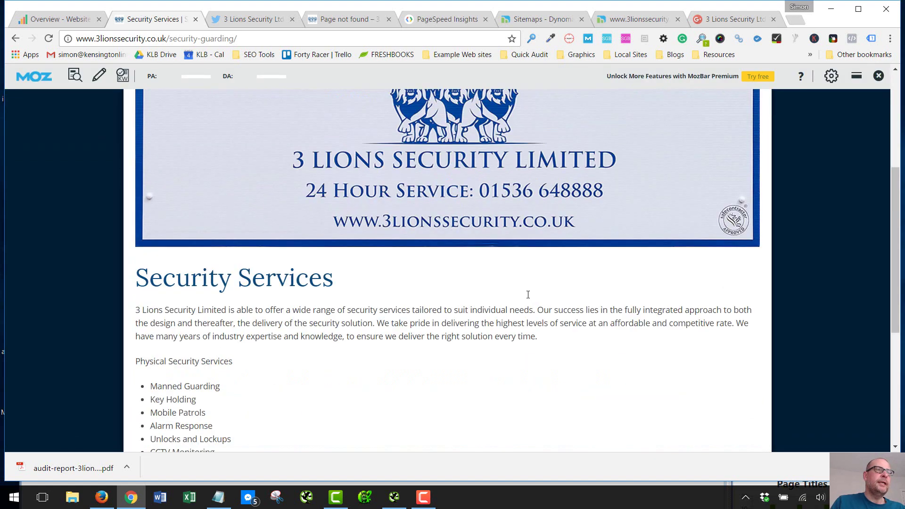
pyautogui.scroll(-5, 341, 273)
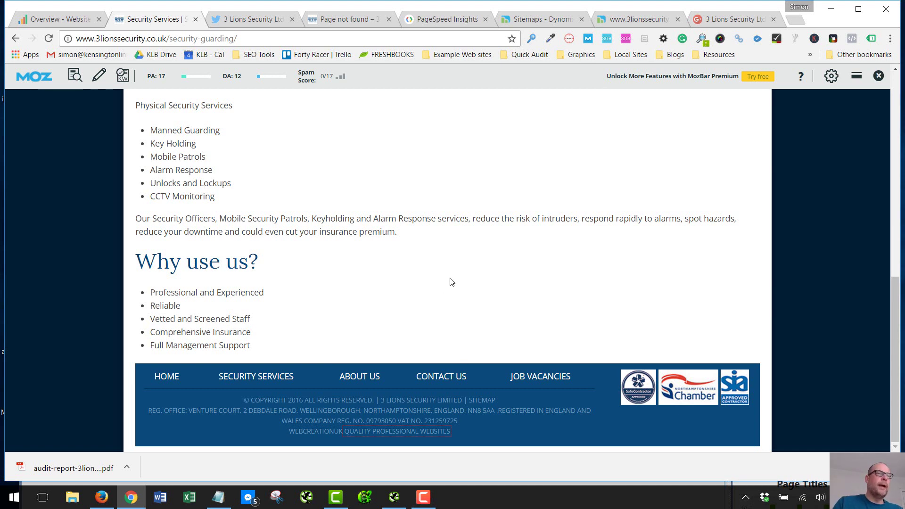
# Review the Security Guarding page's intro text, physical services list and "Why use us?" section again.
pyautogui.scroll(8, 450, 282)
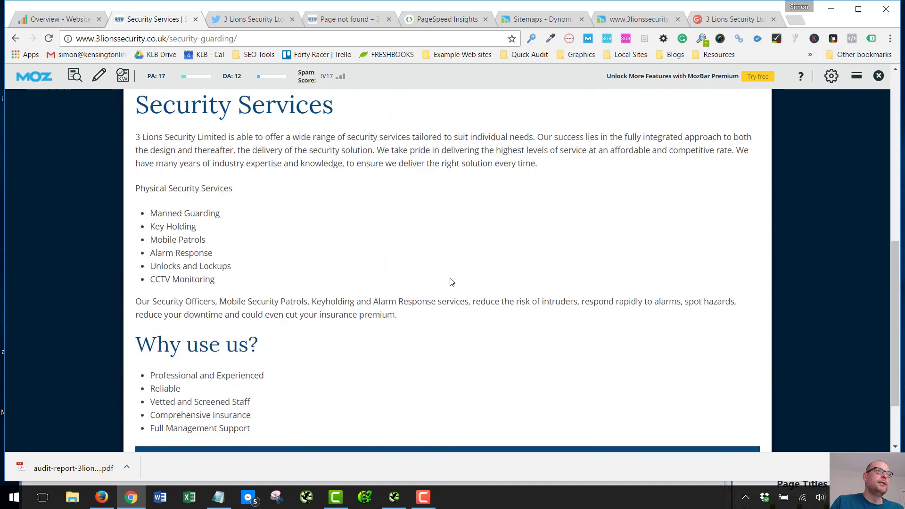
pyautogui.scroll(-1, 450, 281)
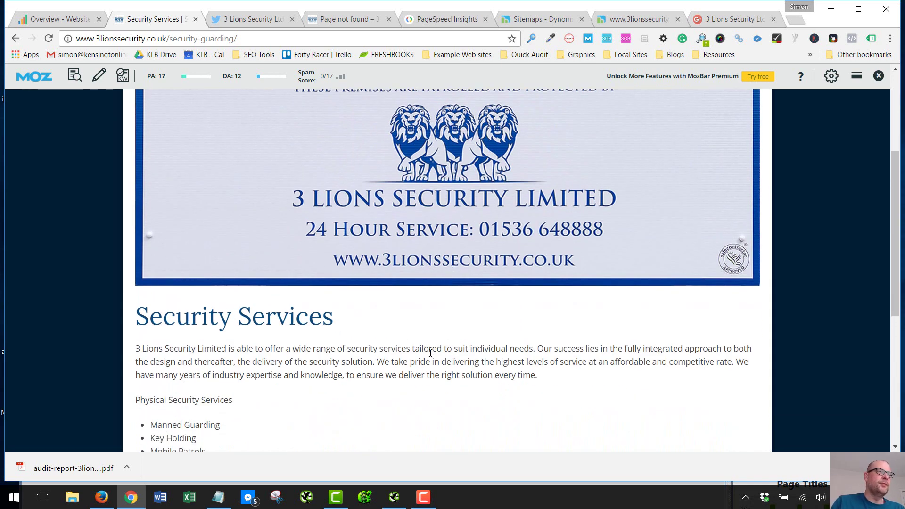
pyautogui.scroll(-2, 429, 355)
pyautogui.scroll(-1, 448, 327)
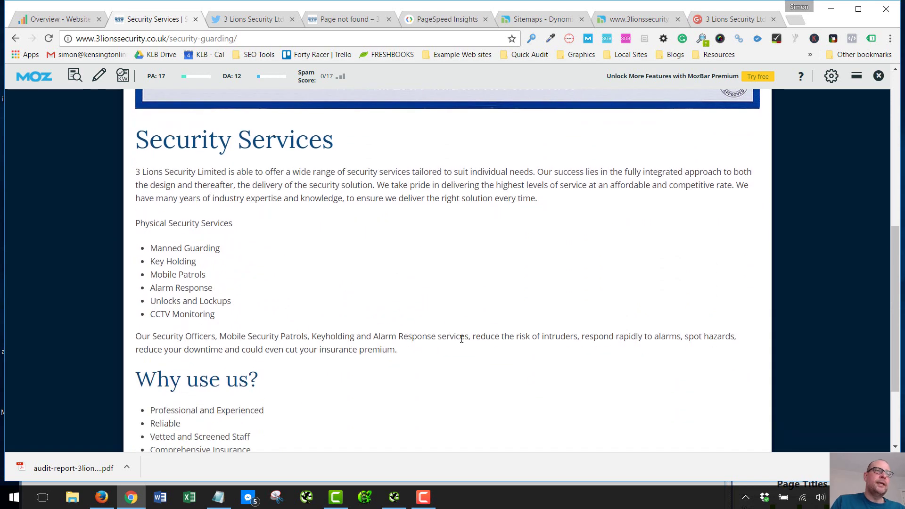
# Inspect the Security Guarding page's on-page elements from URL to alt text with MozBar's page analysis, and close the analysis.
pyautogui.click(75, 75)
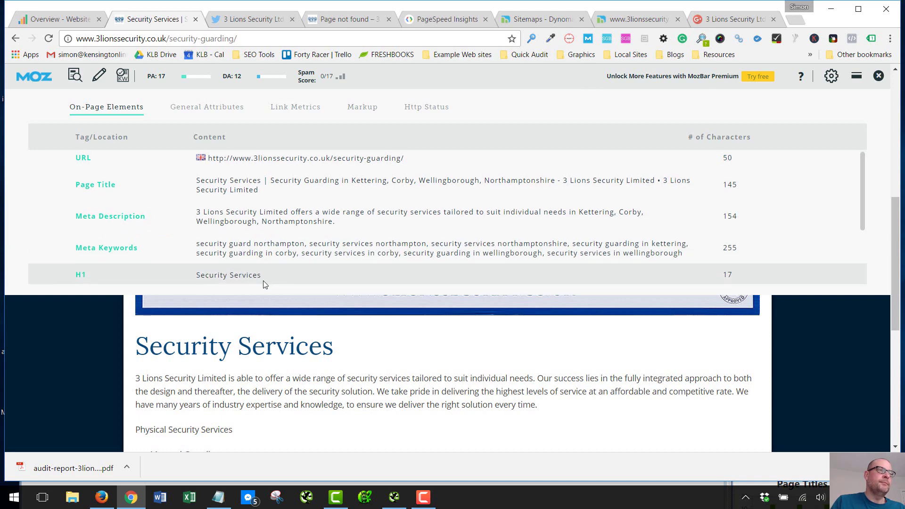
pyautogui.scroll(-1, 267, 286)
pyautogui.scroll(-3, 266, 285)
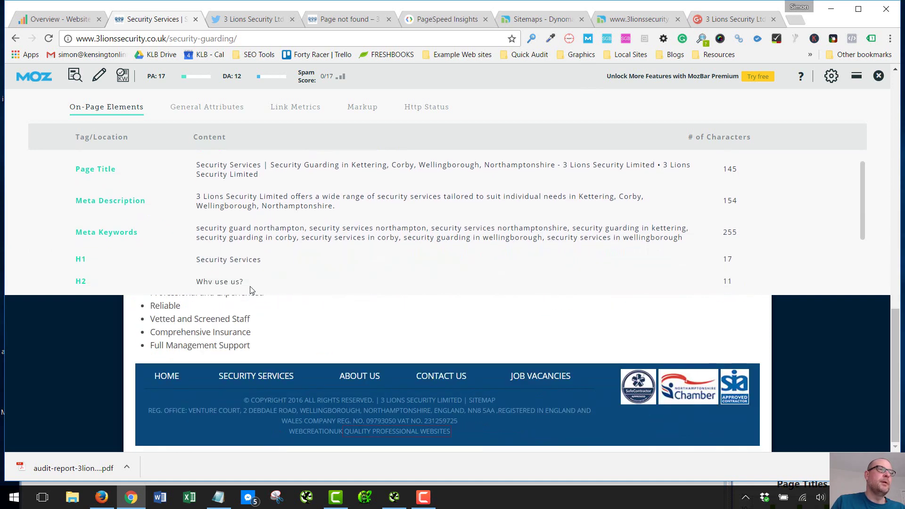
pyautogui.scroll(-2, 297, 259)
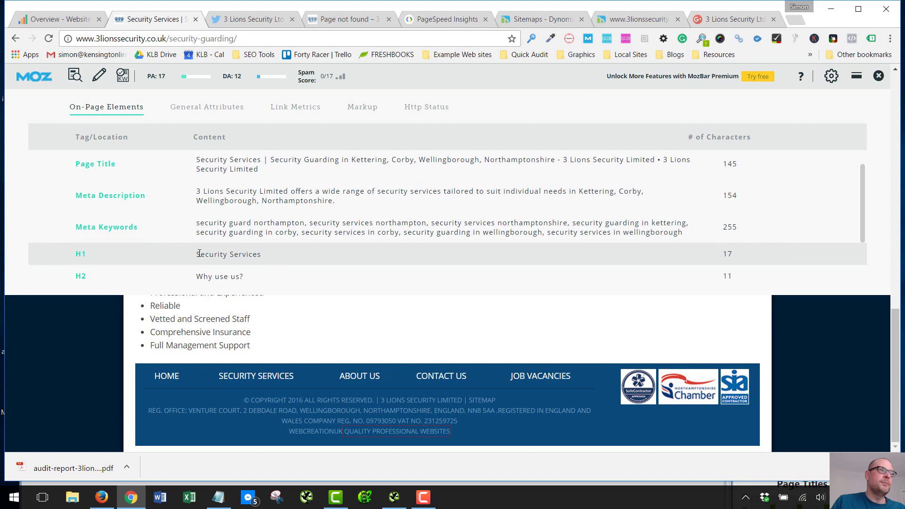
pyautogui.scroll(-1, 297, 273)
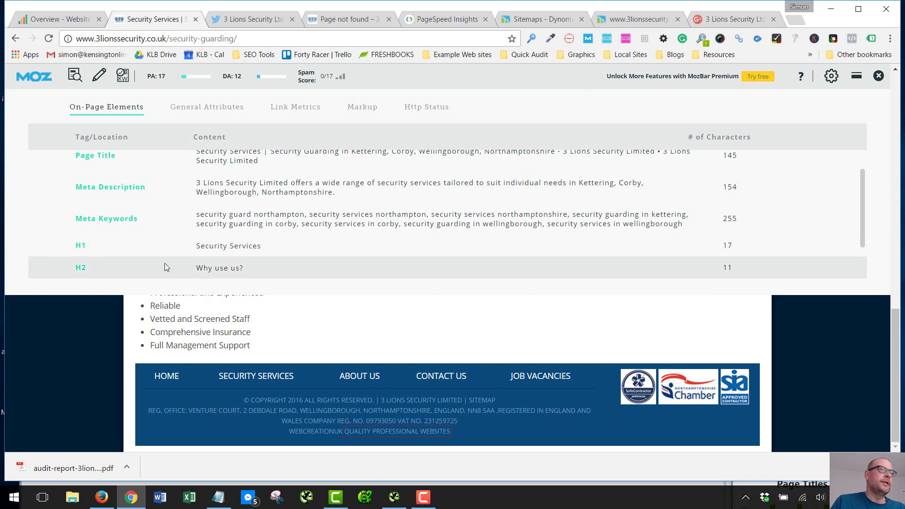
pyautogui.scroll(-1, 312, 242)
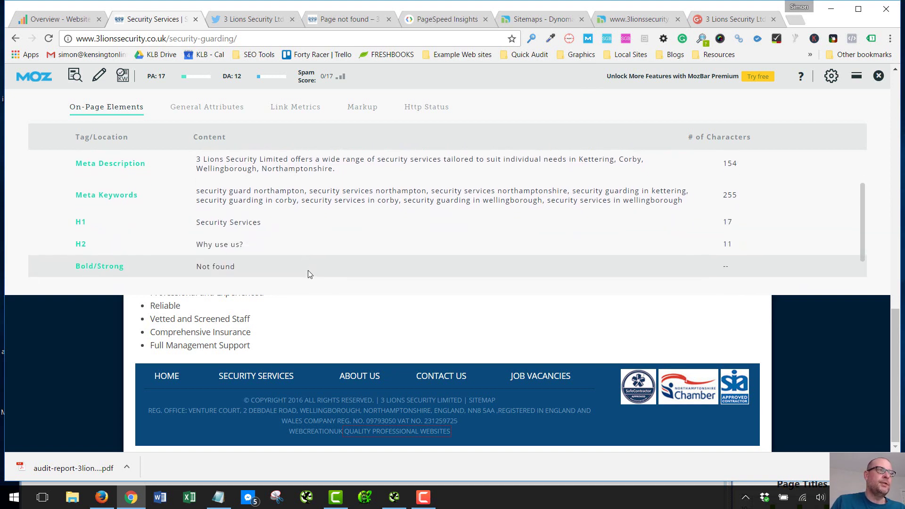
pyautogui.scroll(-2, 310, 274)
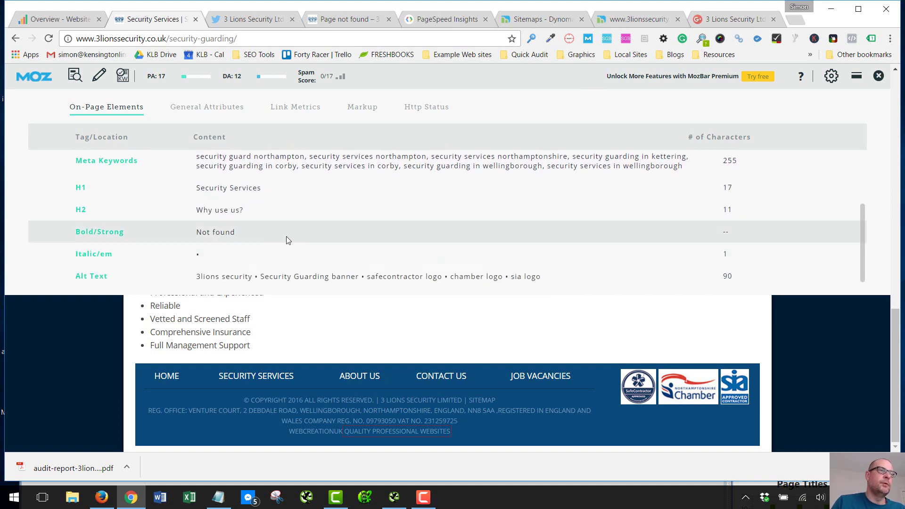
pyautogui.scroll(-1, 287, 245)
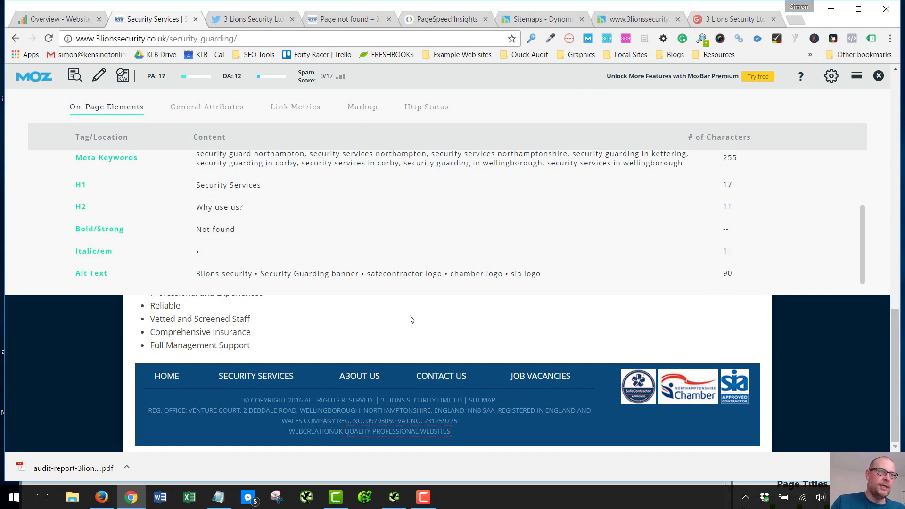
pyautogui.scroll(10, 415, 319)
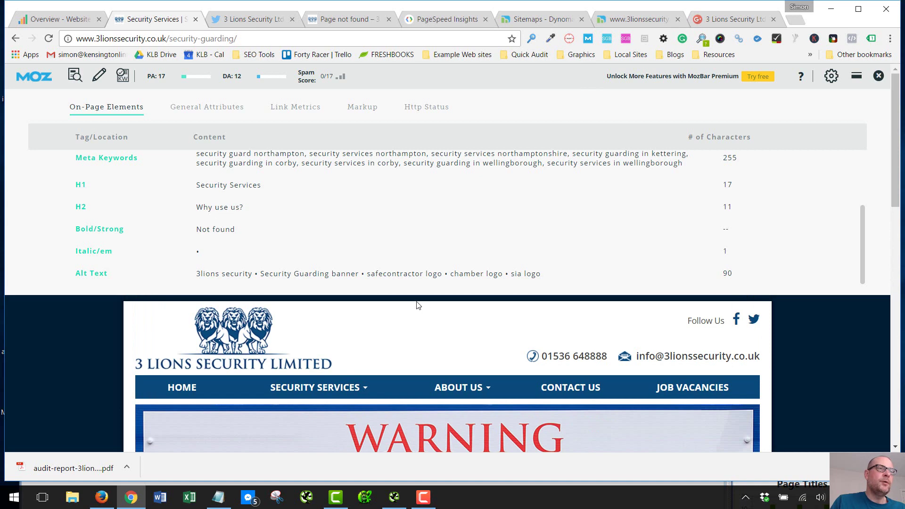
pyautogui.click(75, 75)
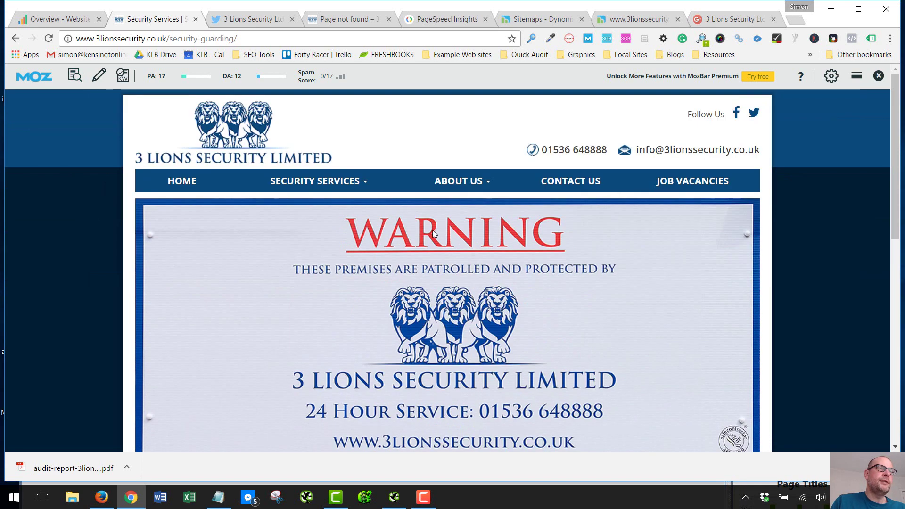
pyautogui.scroll(-5, 232, 225)
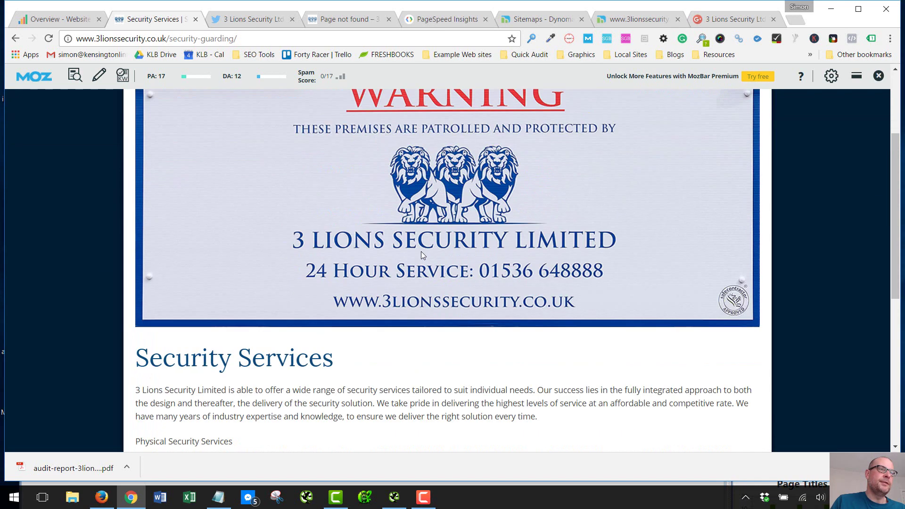
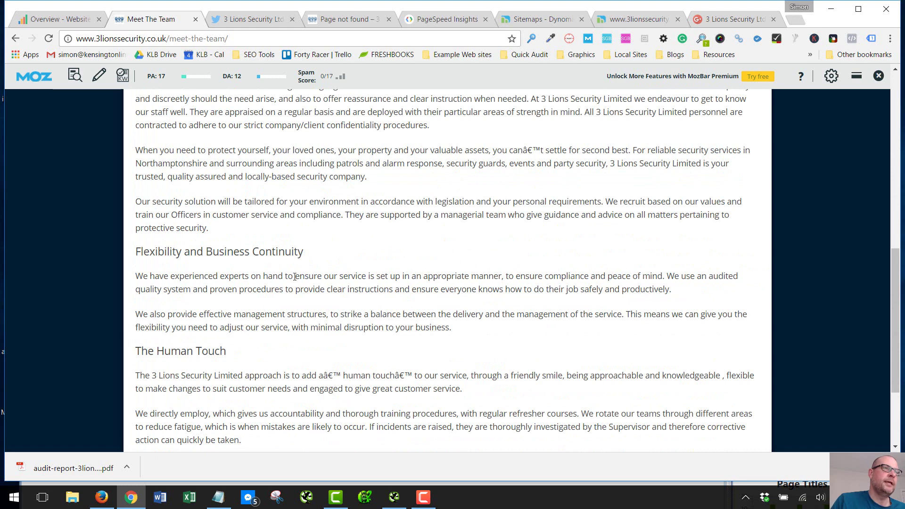
# Examine the Meet The Team page from its header and banner through the About Us text to the footer.
pyautogui.scroll(-3, 372, 237)
pyautogui.scroll(10, 371, 237)
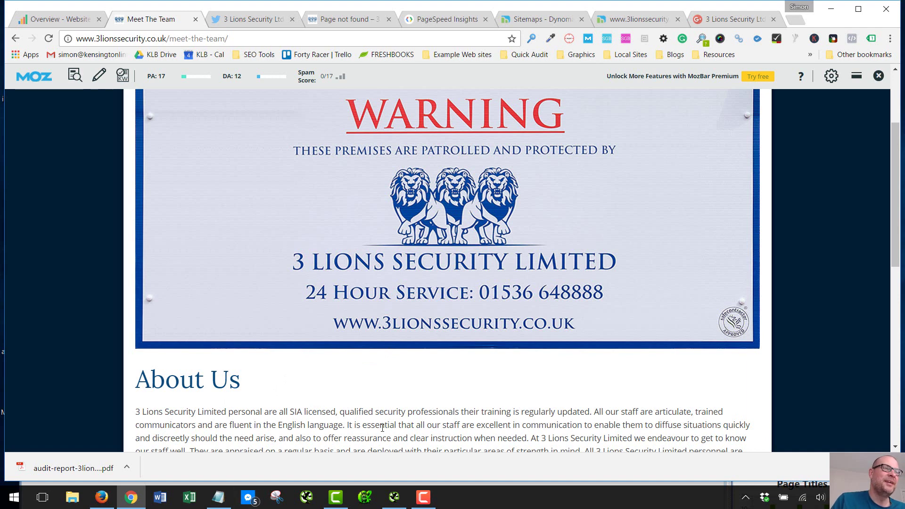
pyautogui.scroll(3, 548, 373)
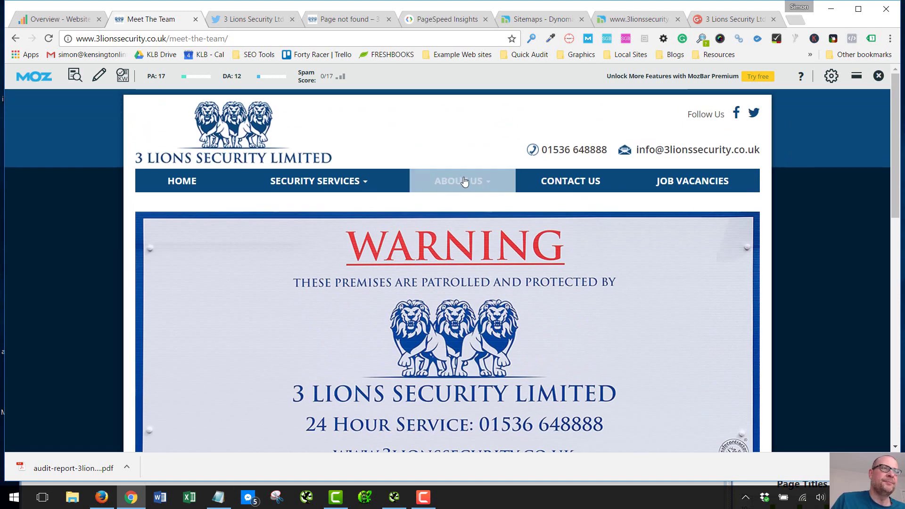
pyautogui.scroll(-12, 427, 307)
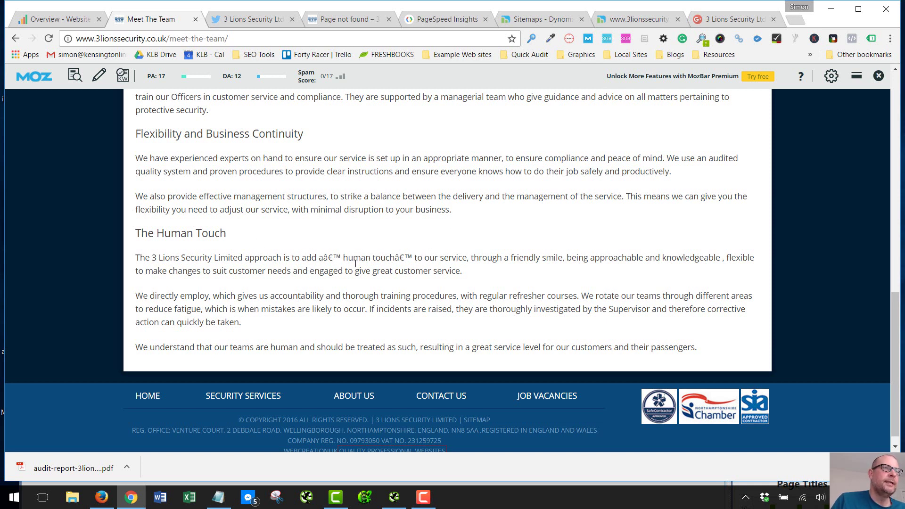
# Highlight the garbled "human touch" phrase under The Human Touch, clear the selection and return to the page's start.
pyautogui.moveTo(317, 257); pyautogui.dragTo(414, 254)
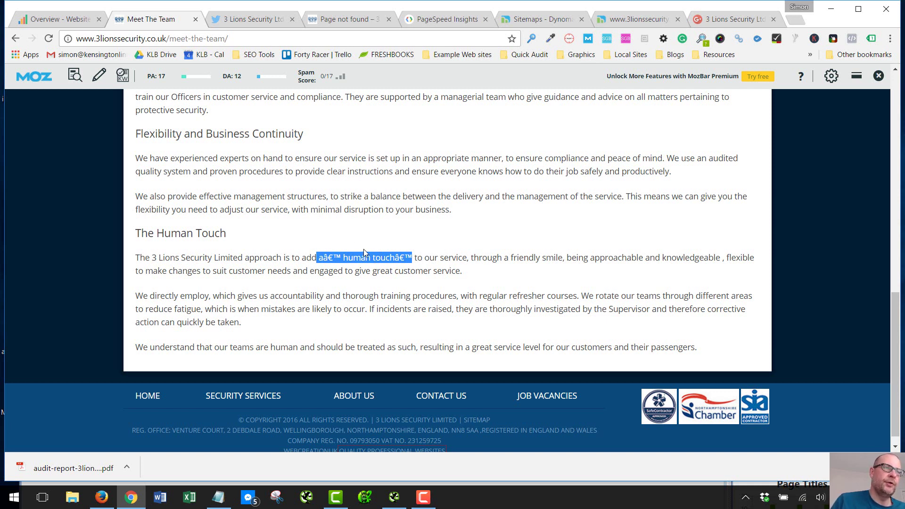
pyautogui.click(396, 273)
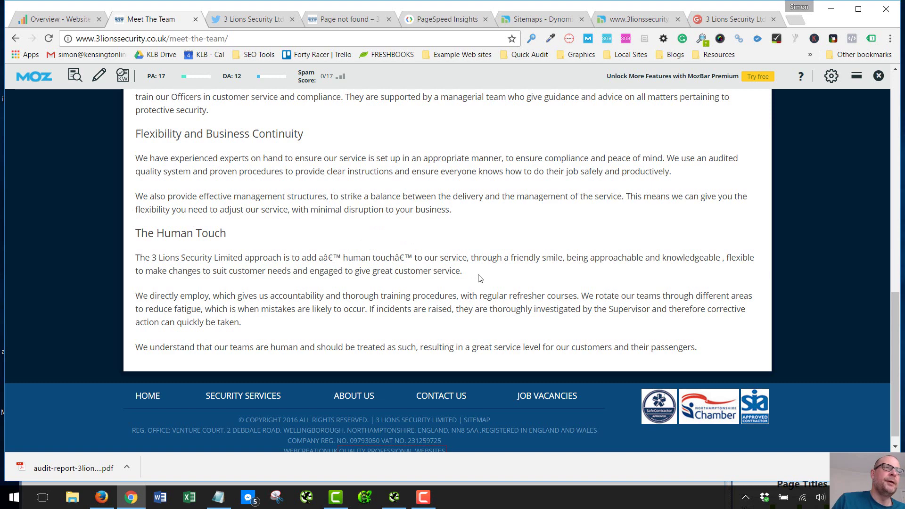
pyautogui.press('Home')
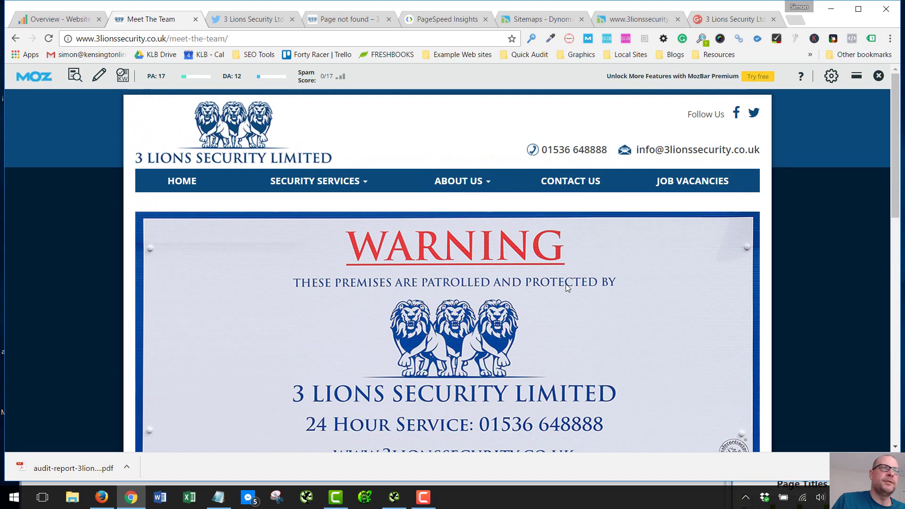
# Open the Job Vacancies page and highlight the garbled pay rate in the CCTV Operator vacancy.
pyautogui.click(667, 179)
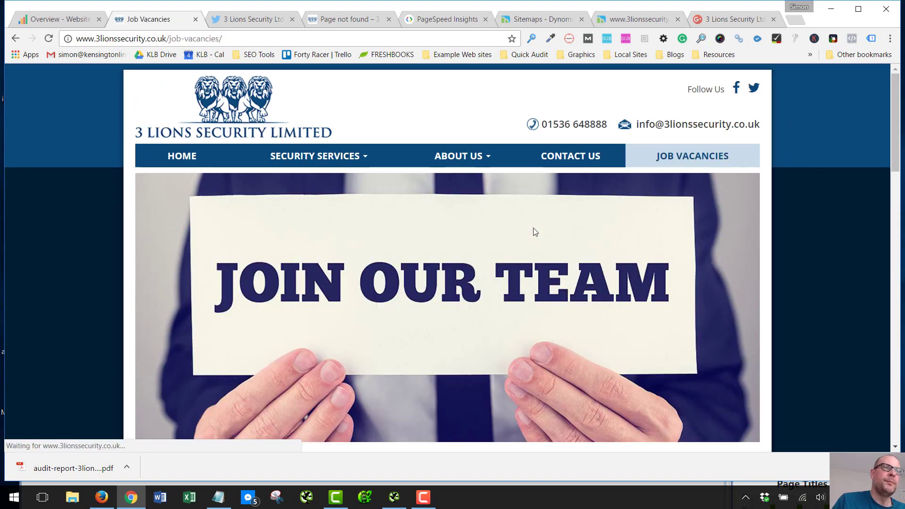
pyautogui.scroll(-8, 534, 227)
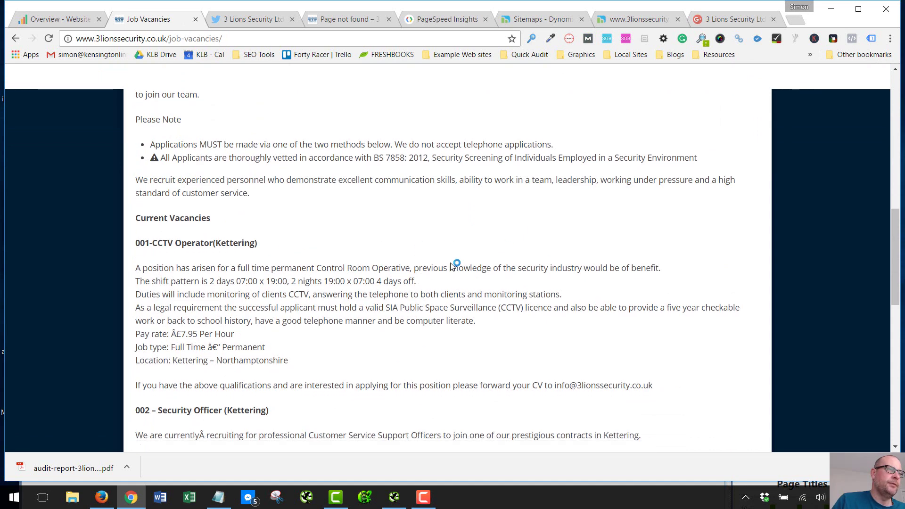
pyautogui.scroll(-1, 283, 283)
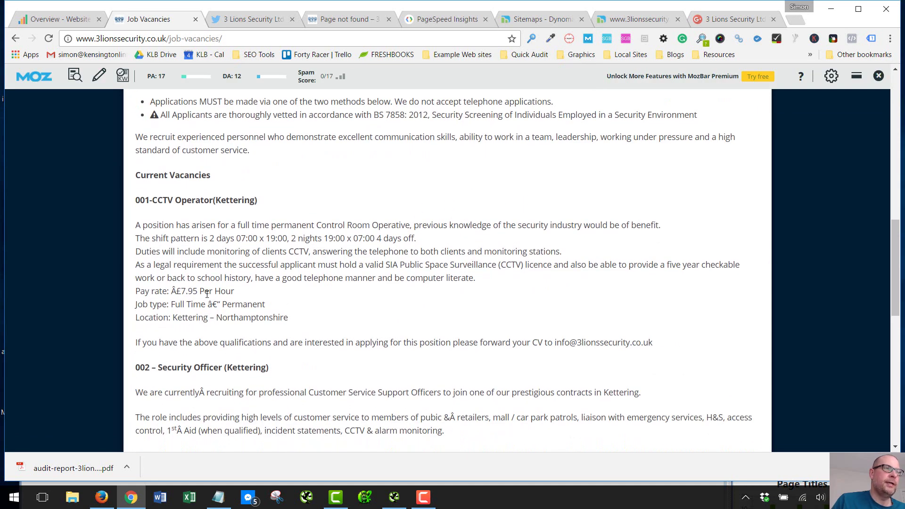
pyautogui.moveTo(227, 305); pyautogui.dragTo(174, 293)
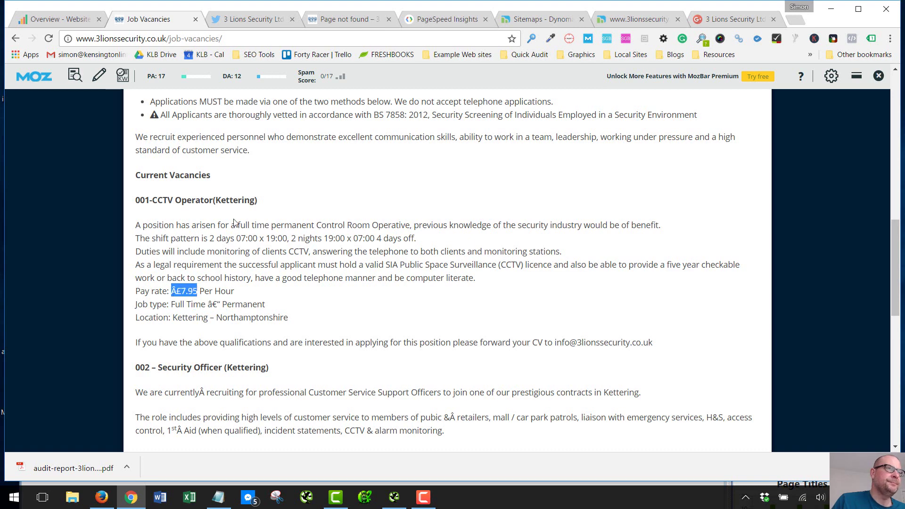
# Examine the Security Officer vacancy, highlighting the garbled characters before "retailers", and review the How to Apply section.
pyautogui.scroll(-3, 538, 231)
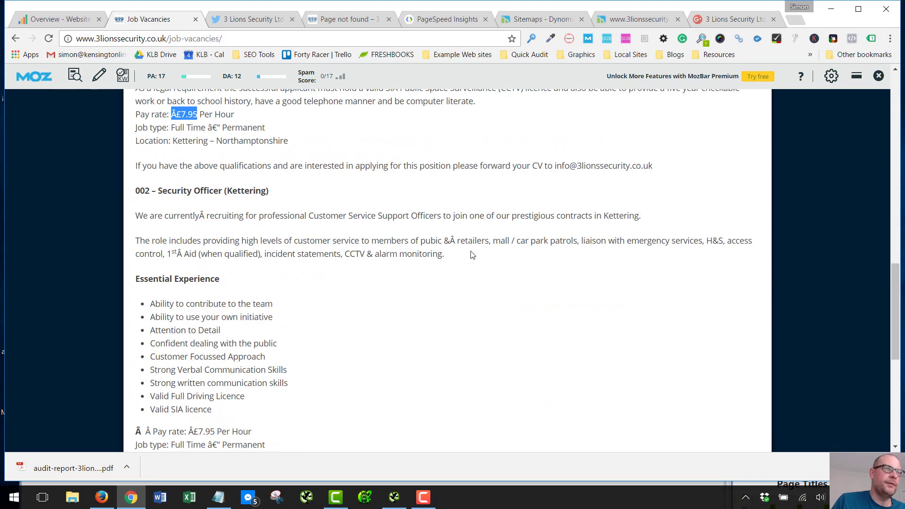
pyautogui.moveTo(472, 241); pyautogui.dragTo(427, 241)
pyautogui.scroll(-5, 535, 303)
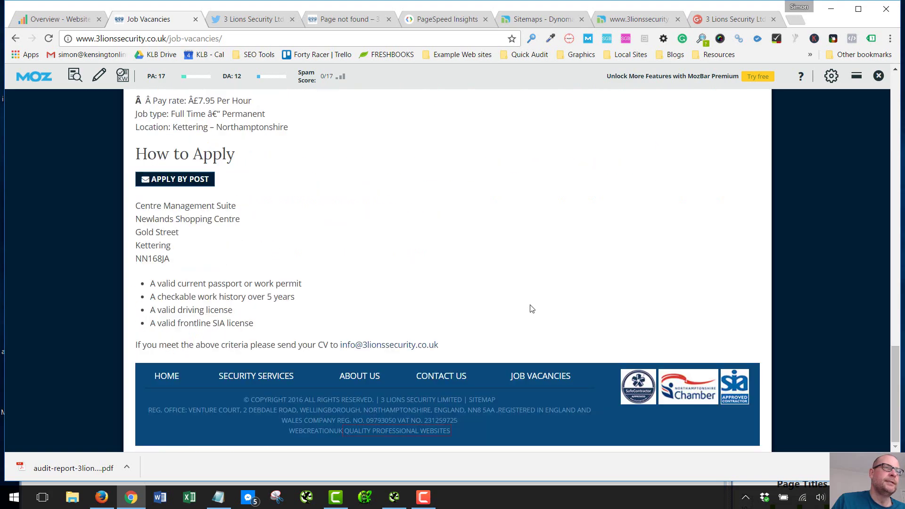
pyautogui.scroll(12, 532, 307)
pyautogui.scroll(6, 534, 302)
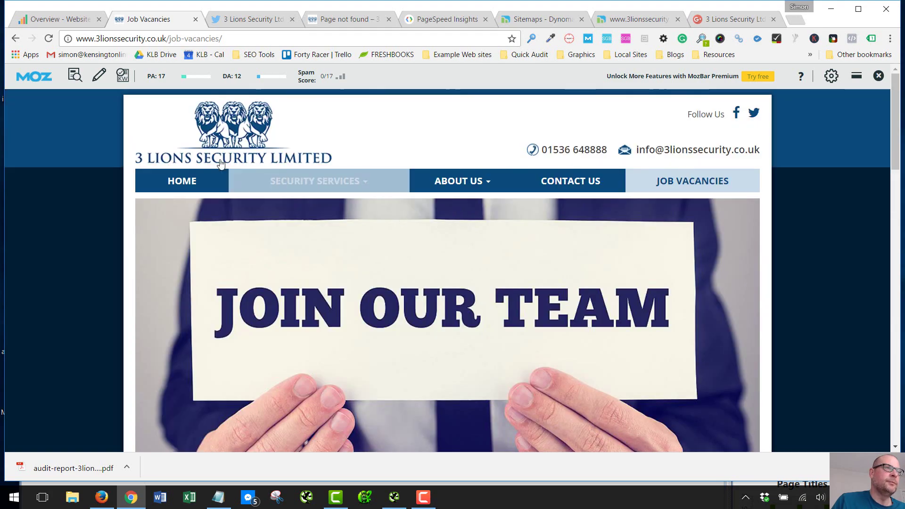
# Return to the site's home page and skim its service boxes, mission statement and footer.
pyautogui.click(190, 182)
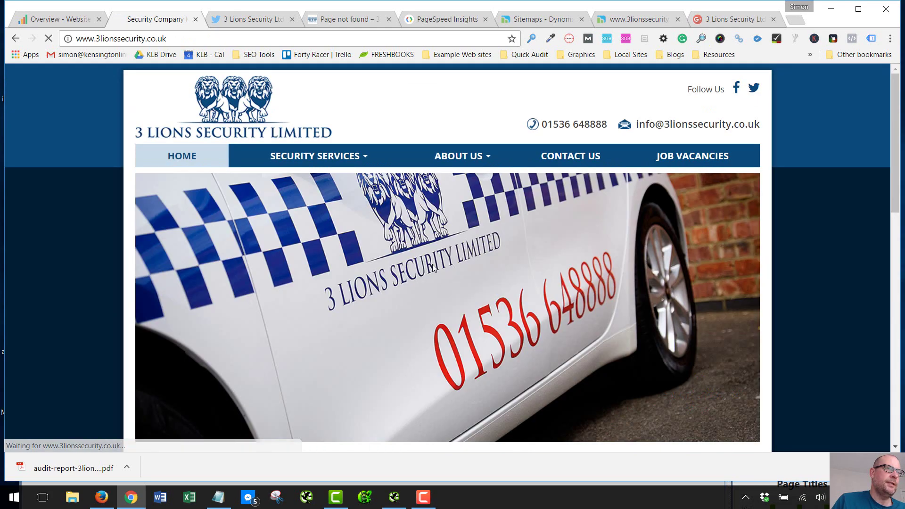
pyautogui.scroll(-10, 433, 270)
pyautogui.scroll(1, 432, 270)
pyautogui.scroll(8, 432, 267)
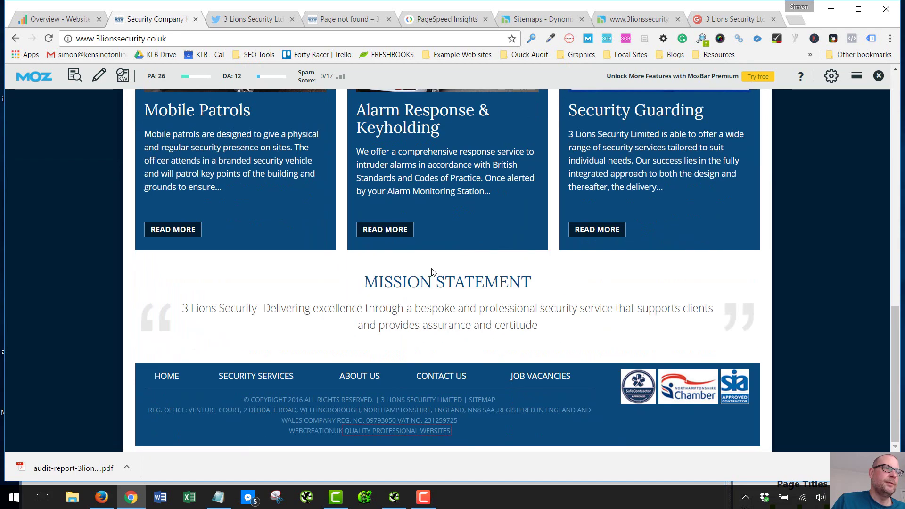
pyautogui.scroll(1, 432, 272)
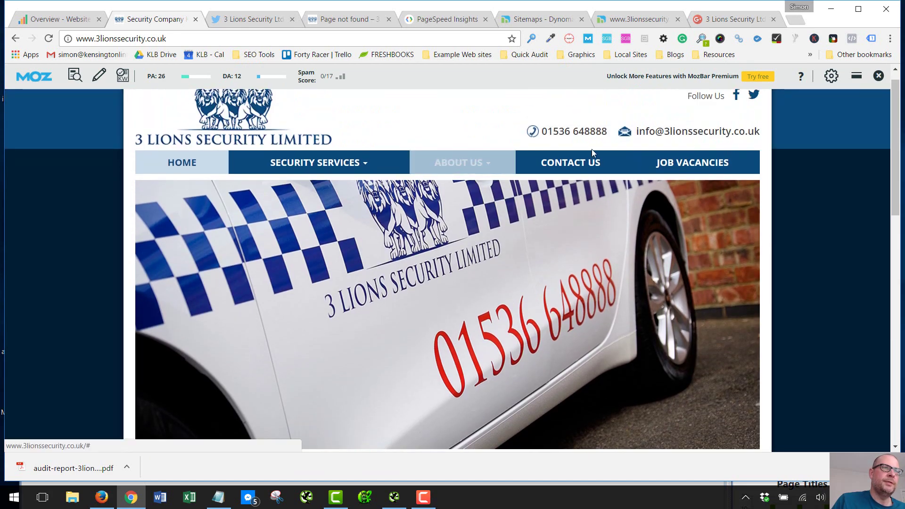
# Open the Contact Us page and skim its content.
pyautogui.click(590, 168)
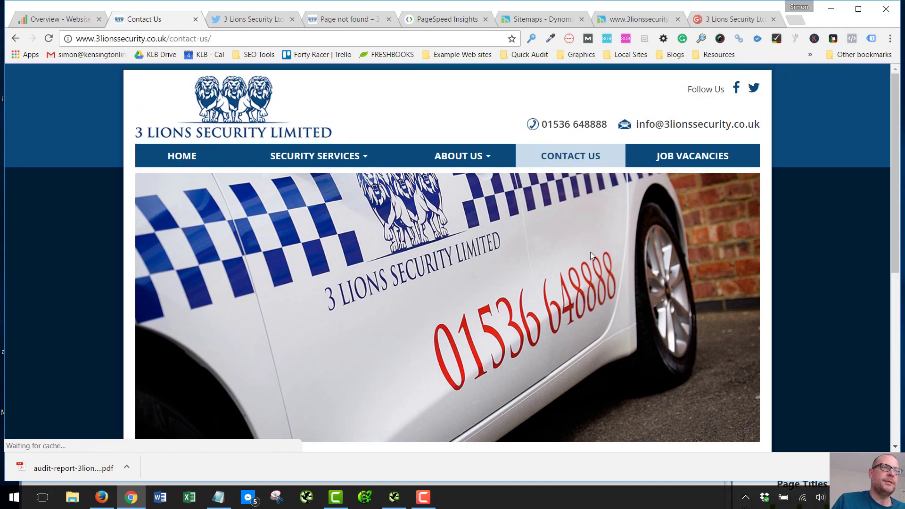
pyautogui.scroll(-7, 591, 254)
pyautogui.scroll(8, 590, 255)
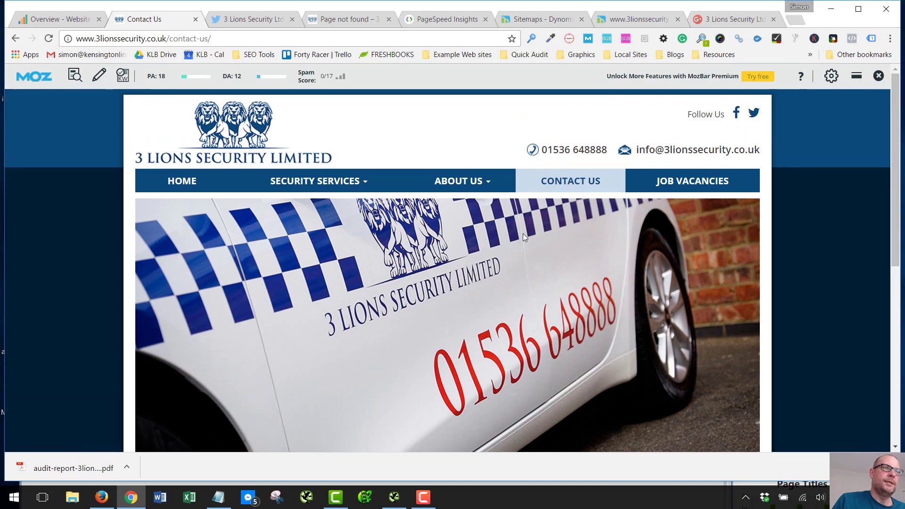
# Open the Accreditations page under About Us and examine the SafeContractor and SIA Approved Contractor texts.
pyautogui.moveTo(465, 188)
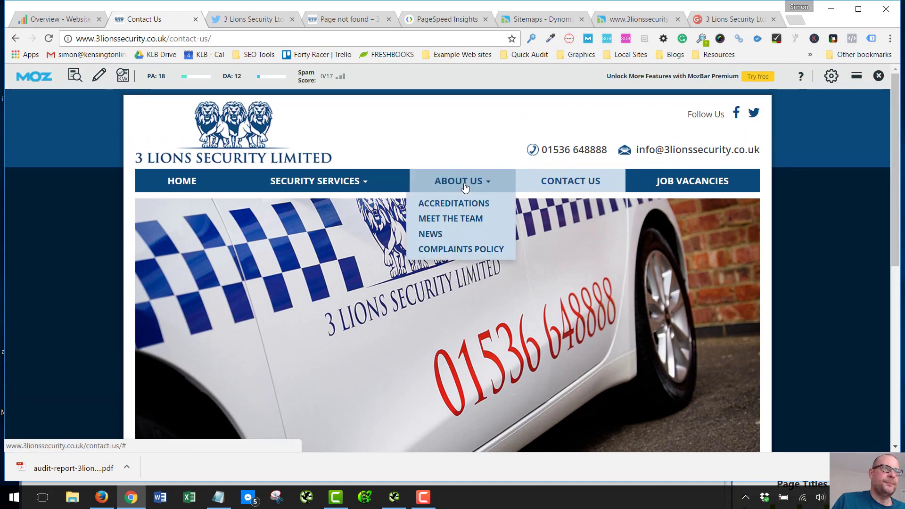
pyautogui.click(438, 204)
pyautogui.scroll(-10, 539, 255)
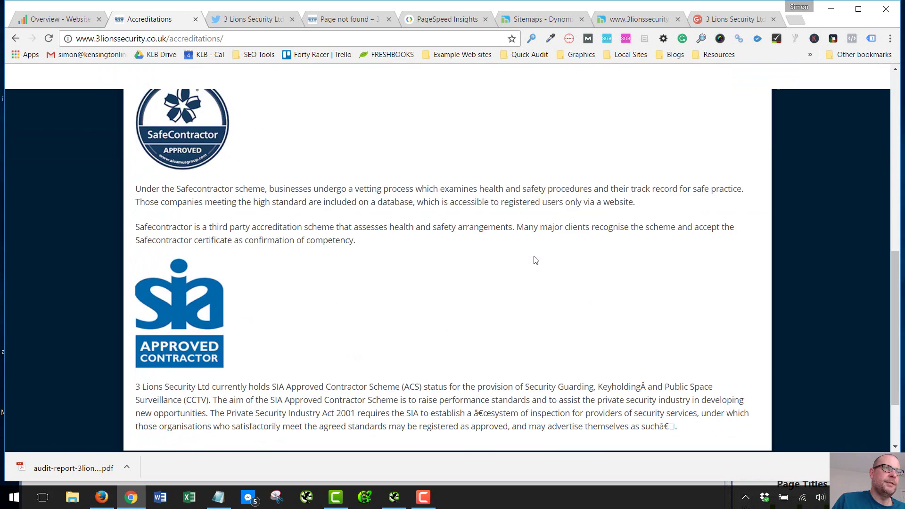
pyautogui.scroll(10, 413, 187)
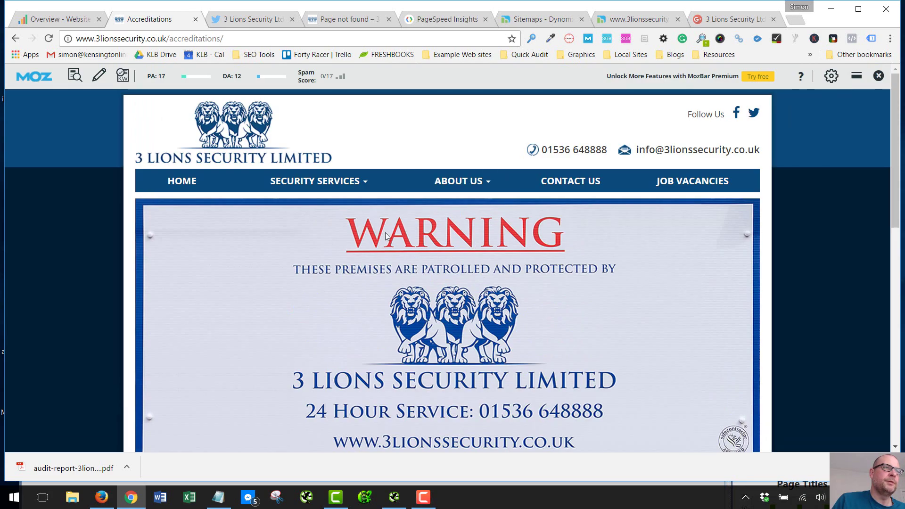
# Open the Security Guarding page under Security Services and skim its service list and Why use us section.
pyautogui.click(307, 204)
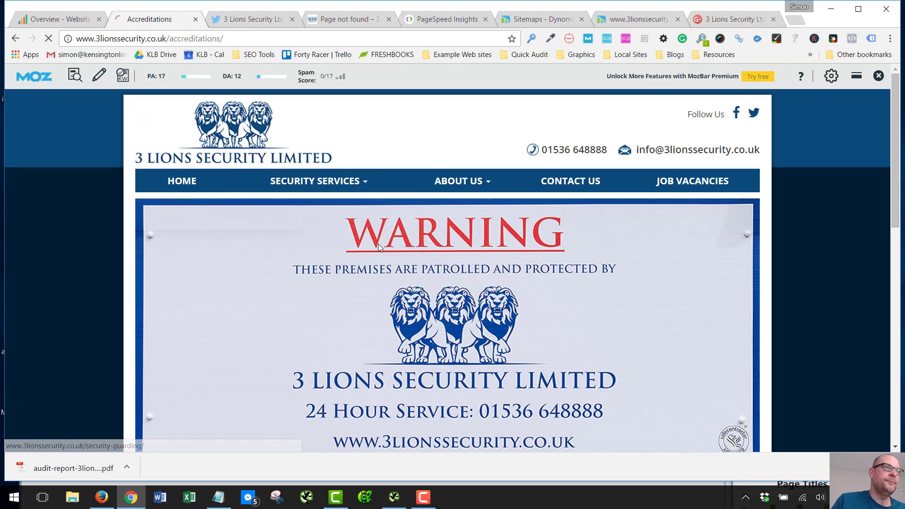
pyautogui.scroll(-9, 502, 311)
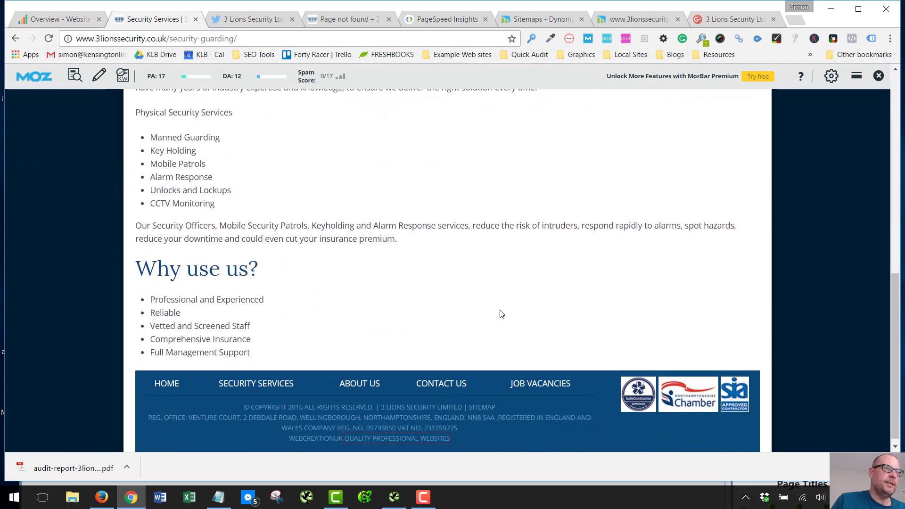
pyautogui.scroll(9, 502, 313)
# Open the Mobile Patrols page under Security Services and skim its content.
pyautogui.moveTo(319, 184)
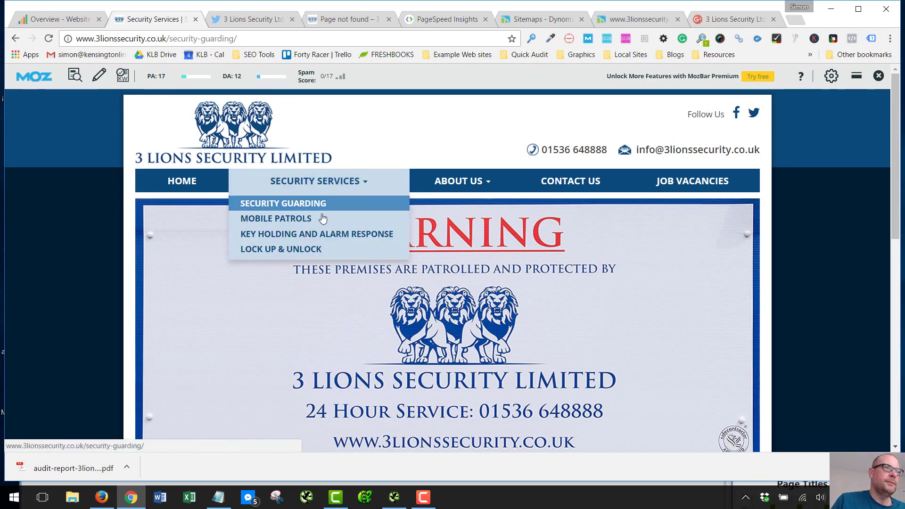
pyautogui.click(311, 203)
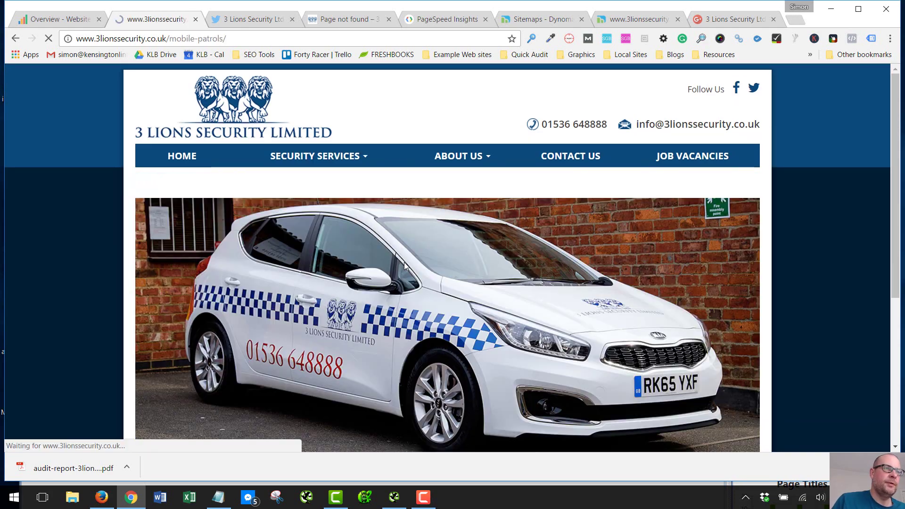
pyautogui.scroll(-5, 482, 296)
pyautogui.scroll(5, 478, 295)
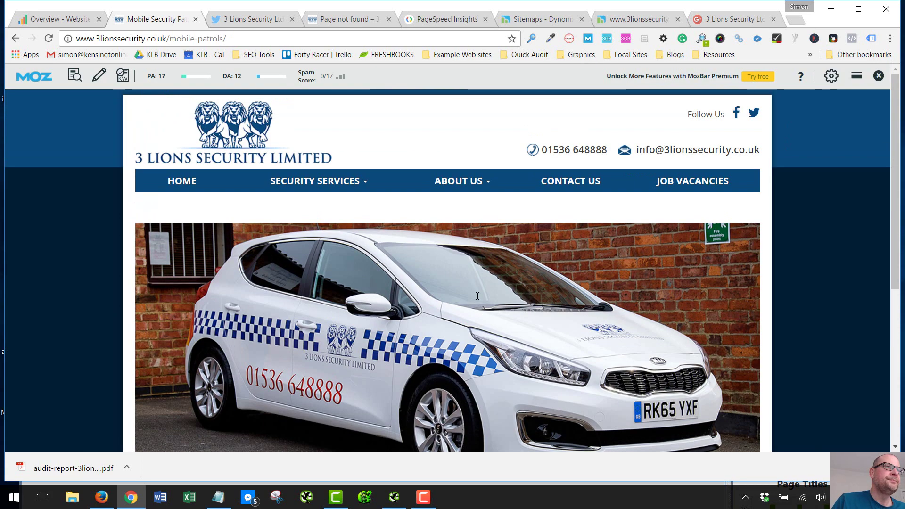
# Open the Key Holding and Alarm Response page and skim its content down to the footer.
pyautogui.moveTo(326, 183)
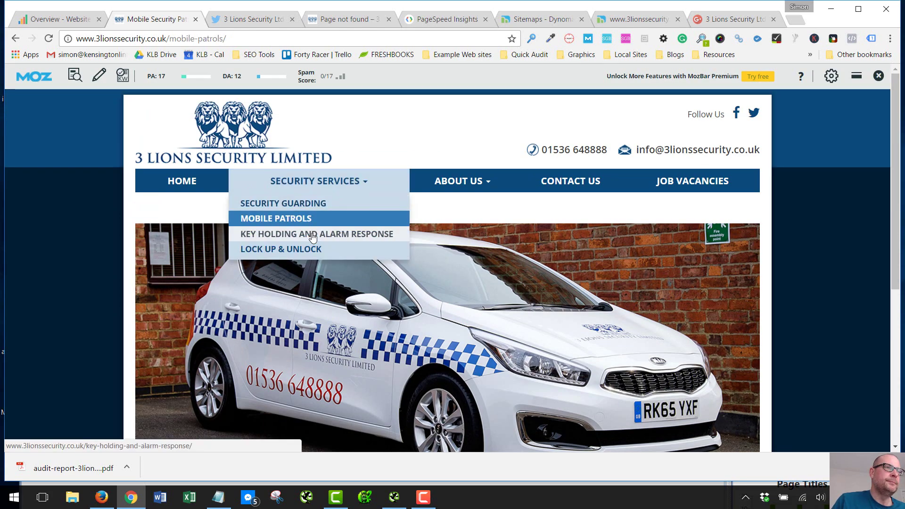
pyautogui.click(313, 234)
pyautogui.scroll(-10, 470, 298)
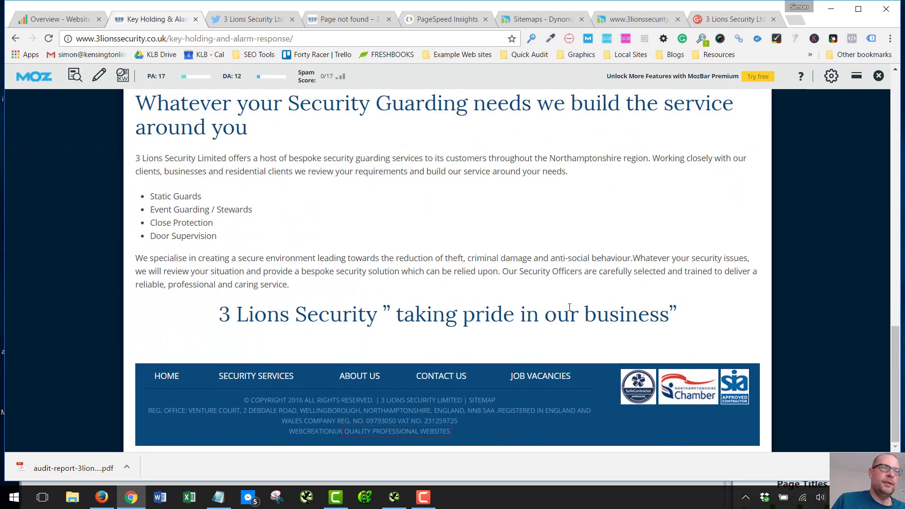
pyautogui.scroll(1, 439, 259)
pyautogui.scroll(10, 439, 259)
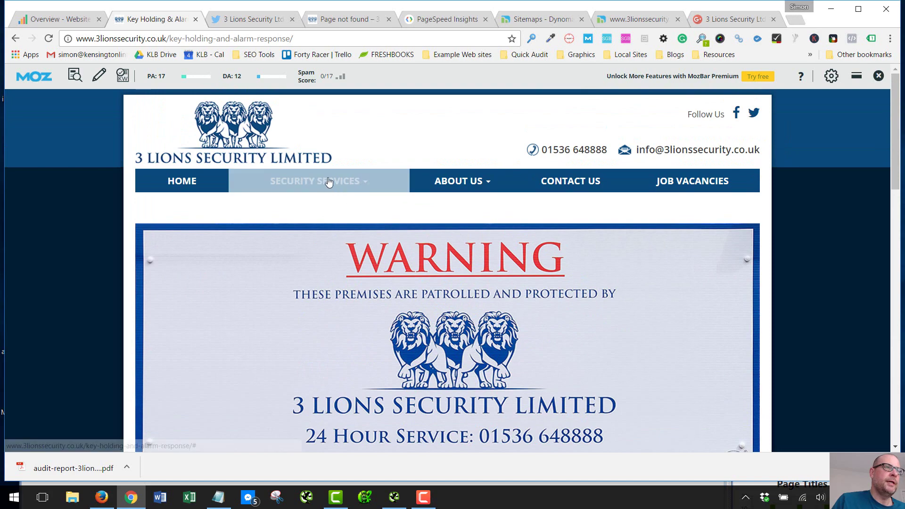
# Open the Lock Up & Unlock page and examine its headings, service description, bullet list and amount of text.
pyautogui.moveTo(328, 182)
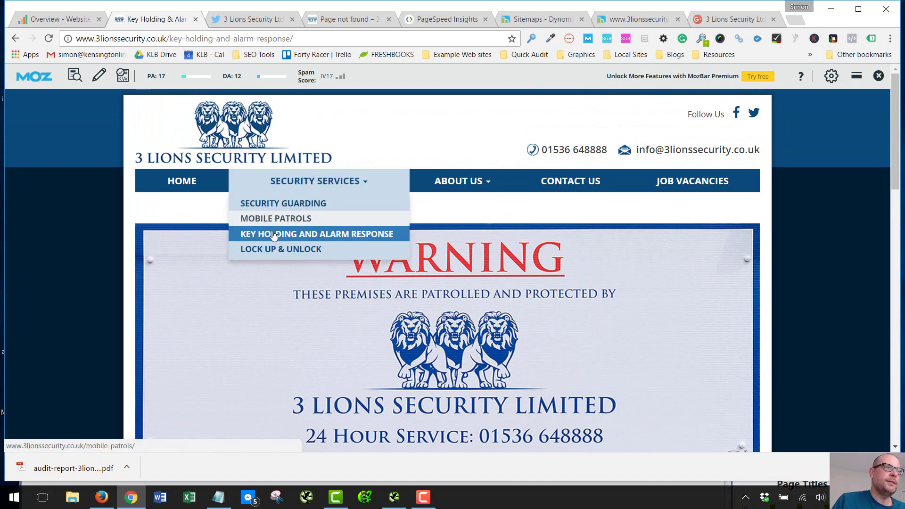
pyautogui.click(276, 249)
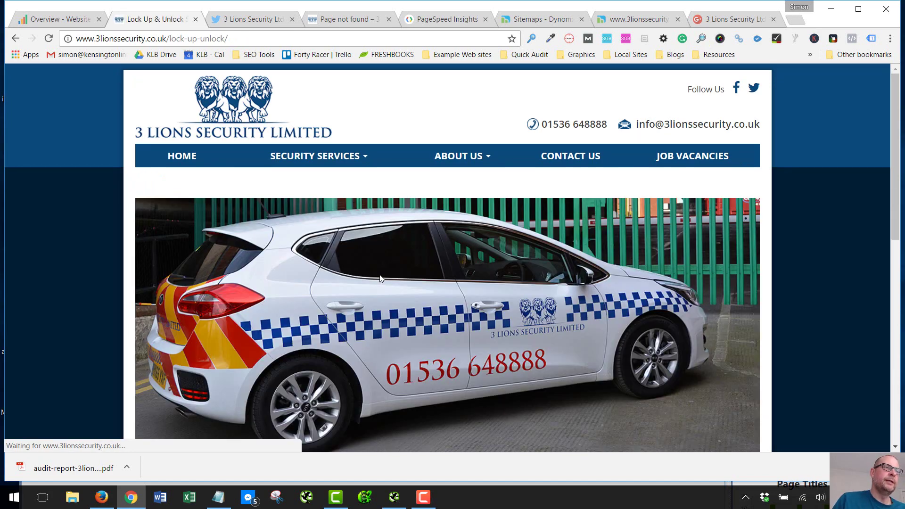
pyautogui.scroll(-10, 432, 297)
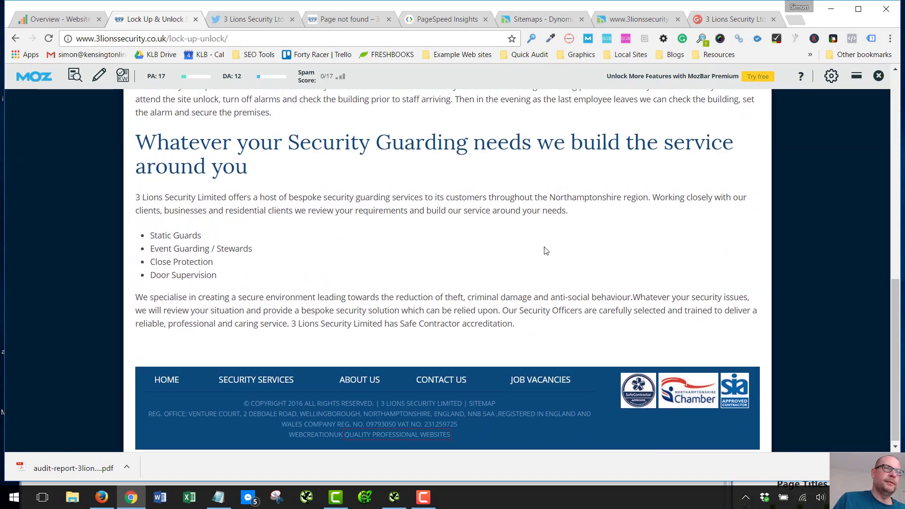
pyautogui.scroll(10, 544, 250)
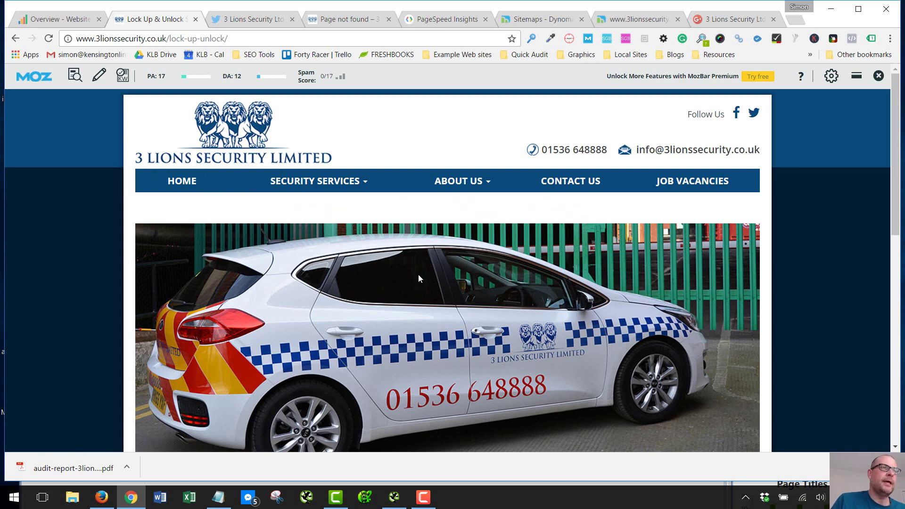
pyautogui.scroll(-10, 472, 328)
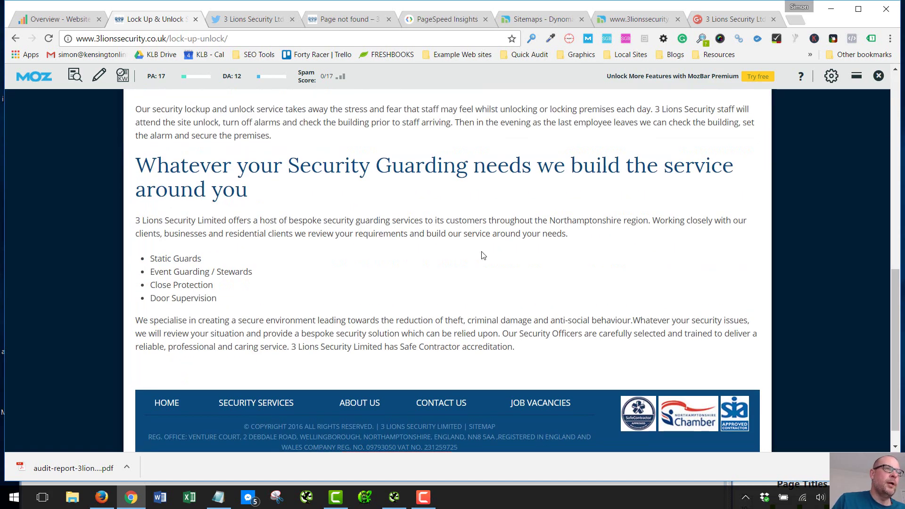
pyautogui.scroll(6, 482, 255)
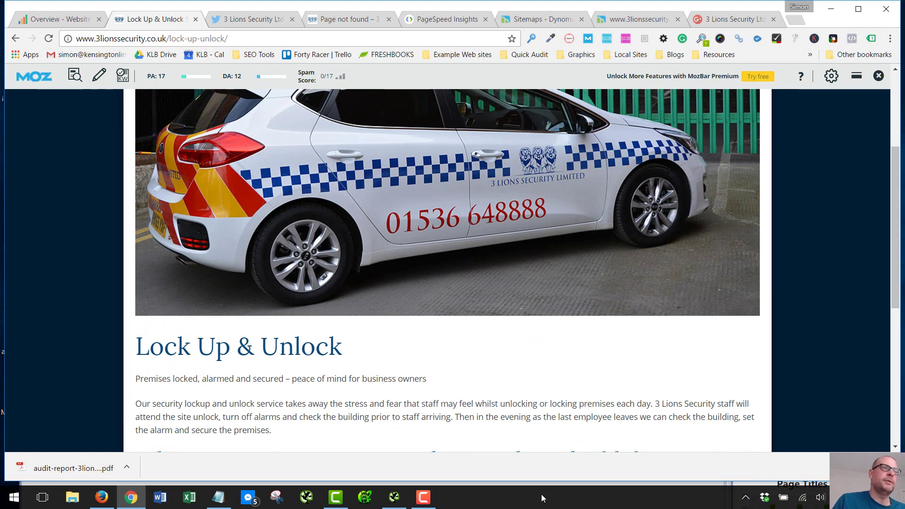
pyautogui.scroll(-5, 483, 439)
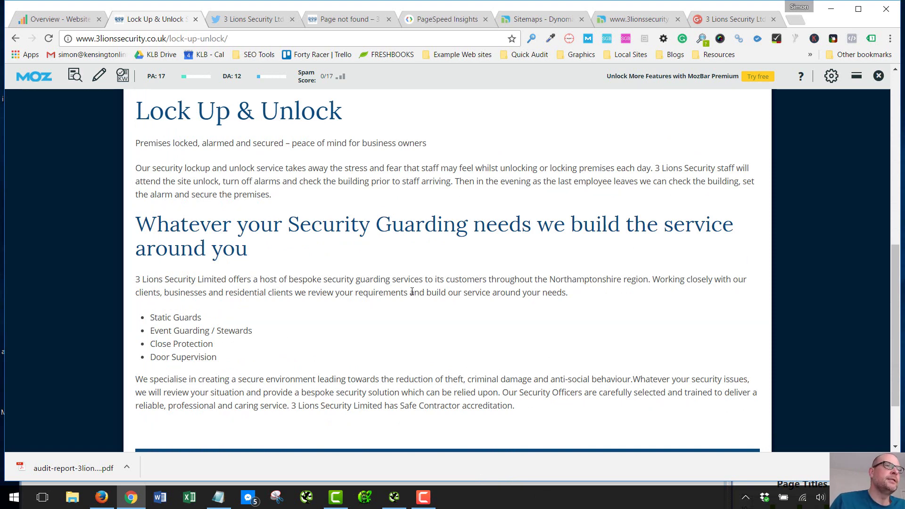
pyautogui.scroll(-2, 412, 291)
pyautogui.scroll(6, 610, 349)
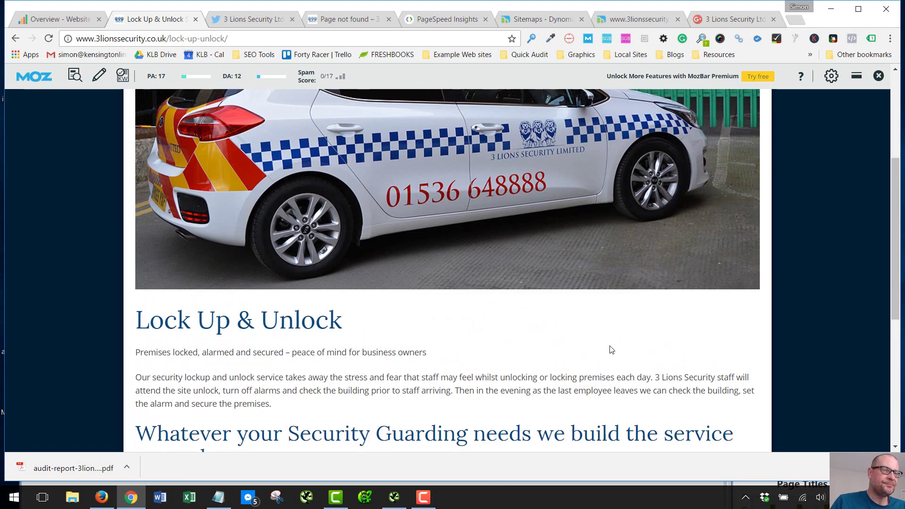
pyautogui.scroll(4, 612, 350)
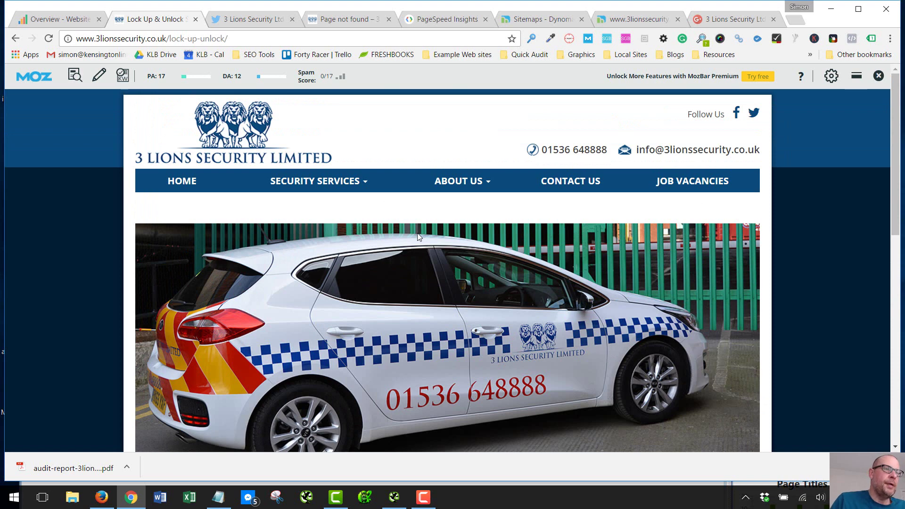
# Switch to the SEO audit to do list in Notepad, review its locations and potential keywords, and reposition its window to uncover the site's navigation.
pyautogui.click(218, 497)
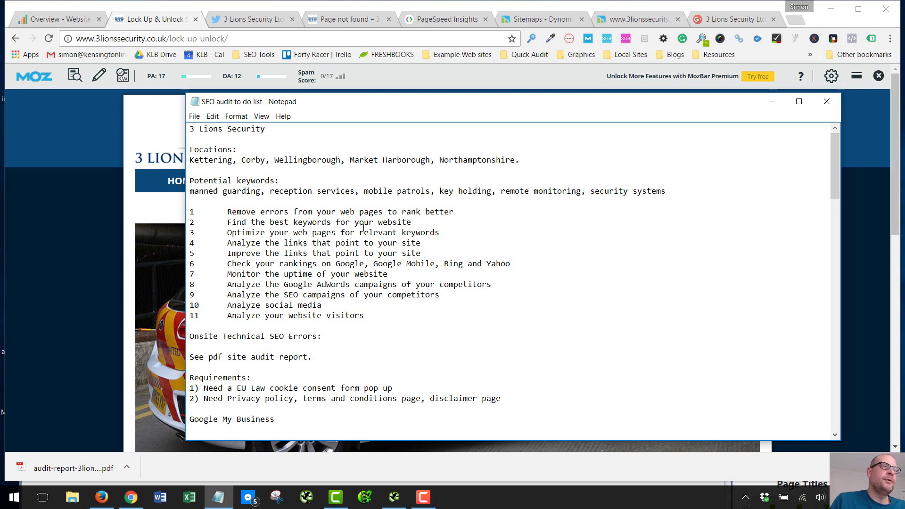
pyautogui.scroll(-1, 363, 228)
pyautogui.scroll(1, 429, 198)
pyautogui.moveTo(372, 113); pyautogui.dragTo(333, 305)
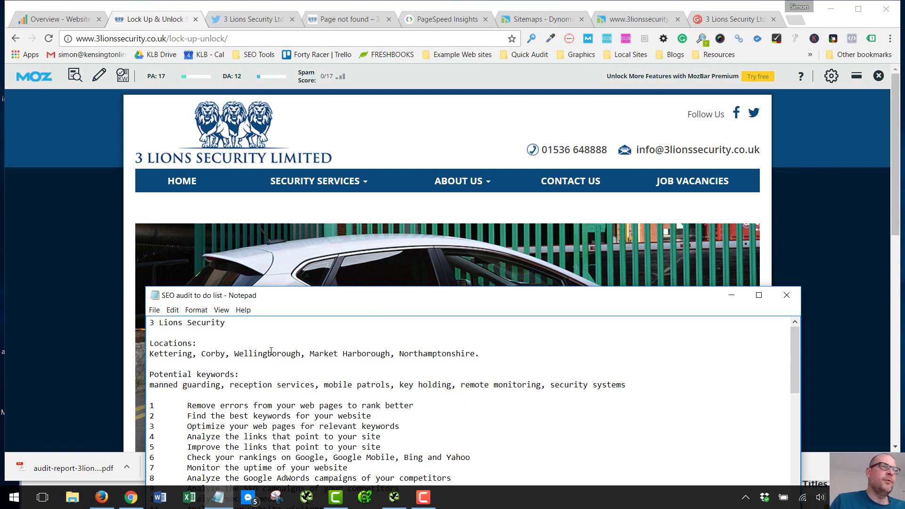
# Return to the Lock Up & Unlock page in Chrome and check its text and the Security Services entries for location-specific content.
pyautogui.click(306, 187)
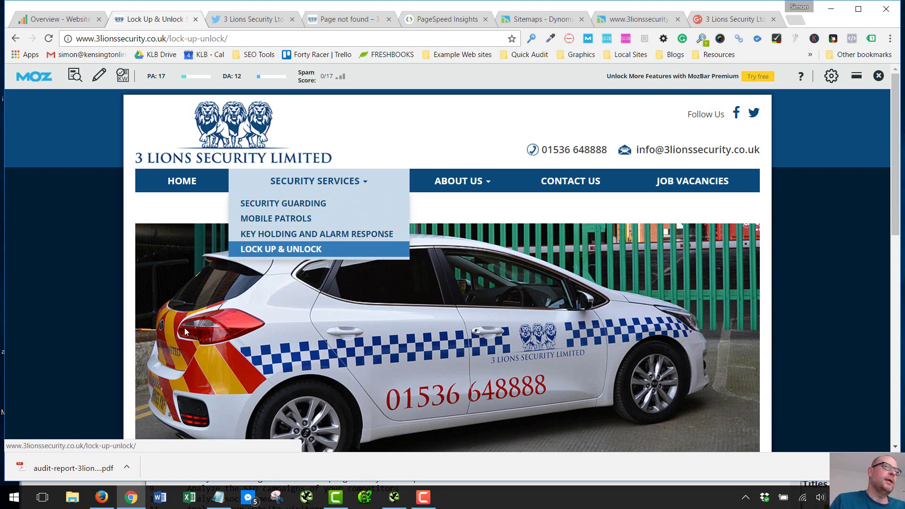
pyautogui.scroll(-6, 408, 255)
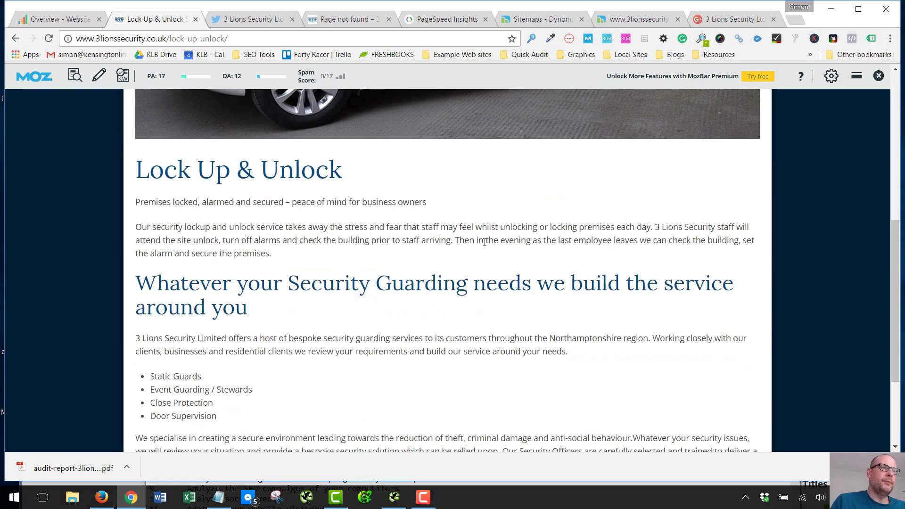
pyautogui.scroll(-3, 396, 256)
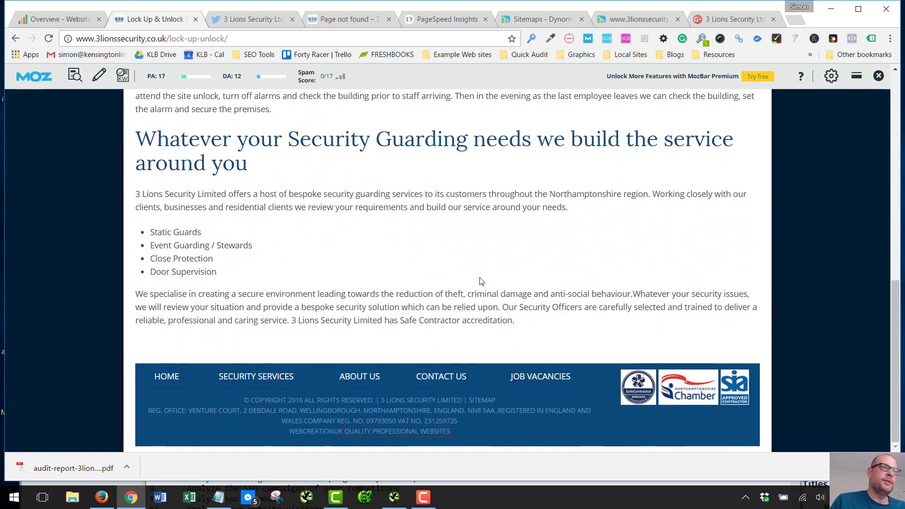
pyautogui.scroll(10, 481, 281)
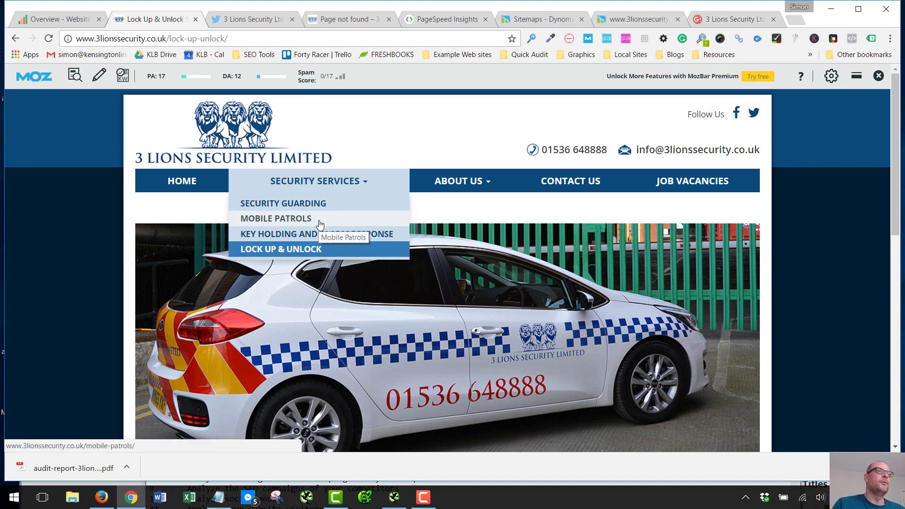
pyautogui.scroll(-10, 349, 246)
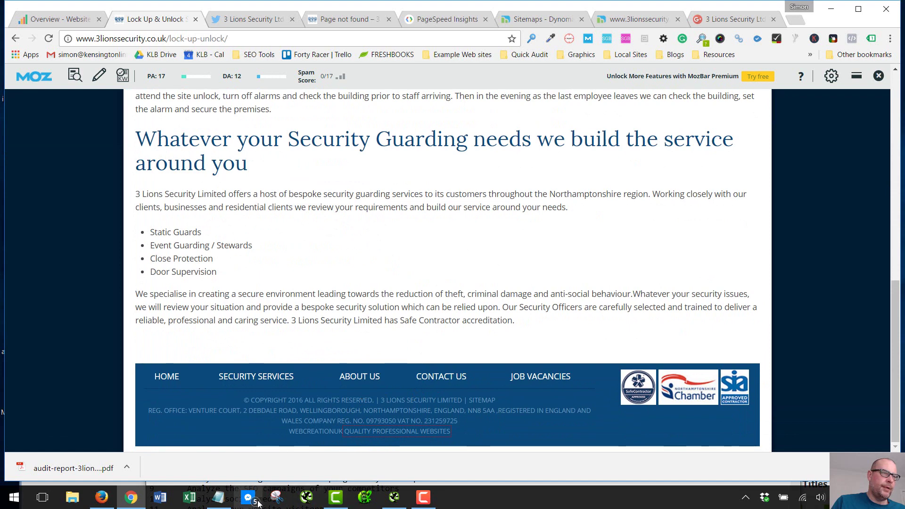
# Bring back the SEO audit to do list in Notepad and examine its Requirements, Google My Business and NAPW notes.
pyautogui.click(218, 455)
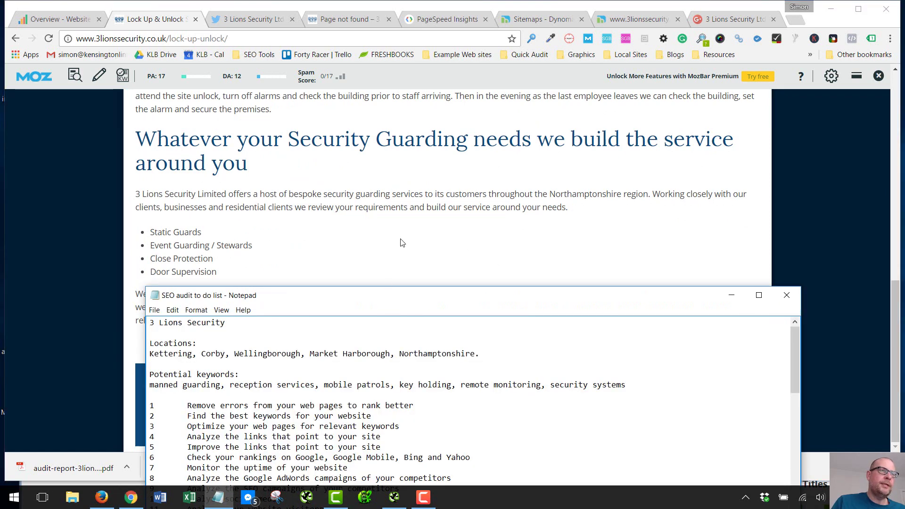
pyautogui.moveTo(386, 295); pyautogui.dragTo(397, 43)
pyautogui.scroll(-4, 292, 264)
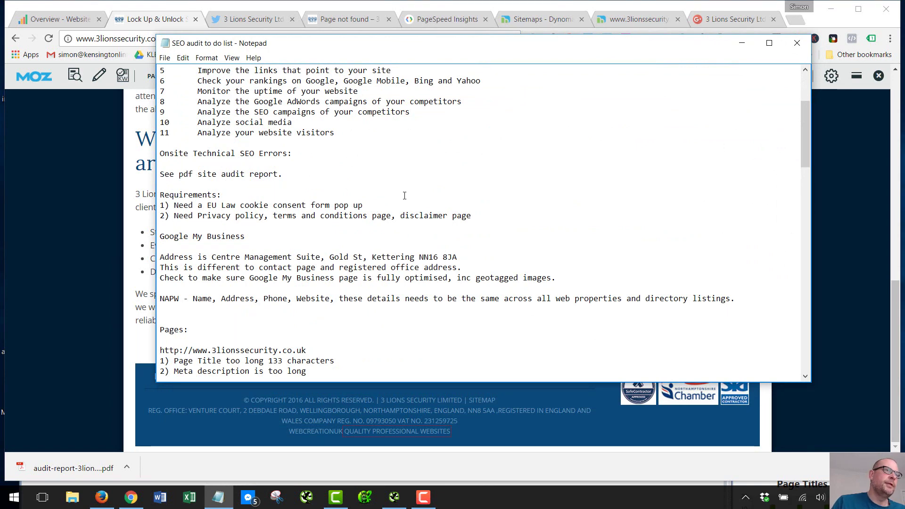
pyautogui.scroll(-1, 361, 190)
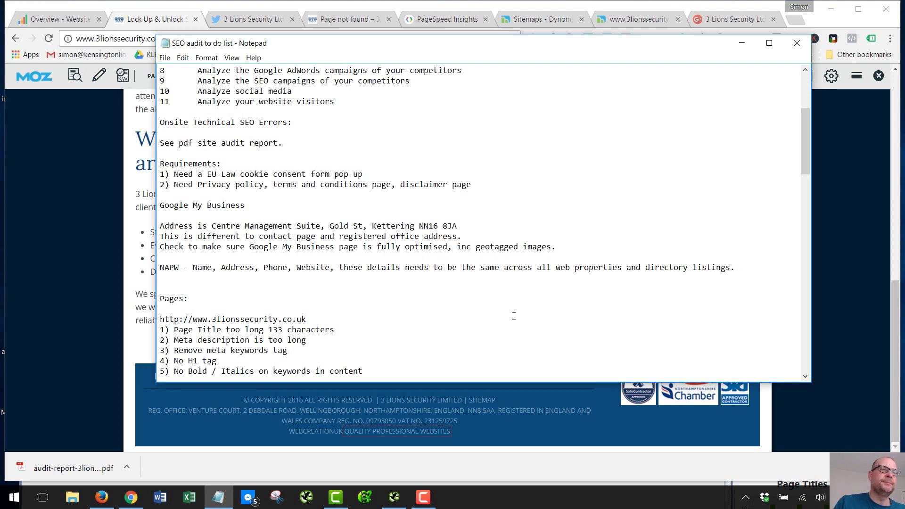
# Return to the site in Chrome, open the Contact Us page and examine its enquiry form and address details.
pyautogui.click(537, 415)
pyautogui.scroll(15, 513, 274)
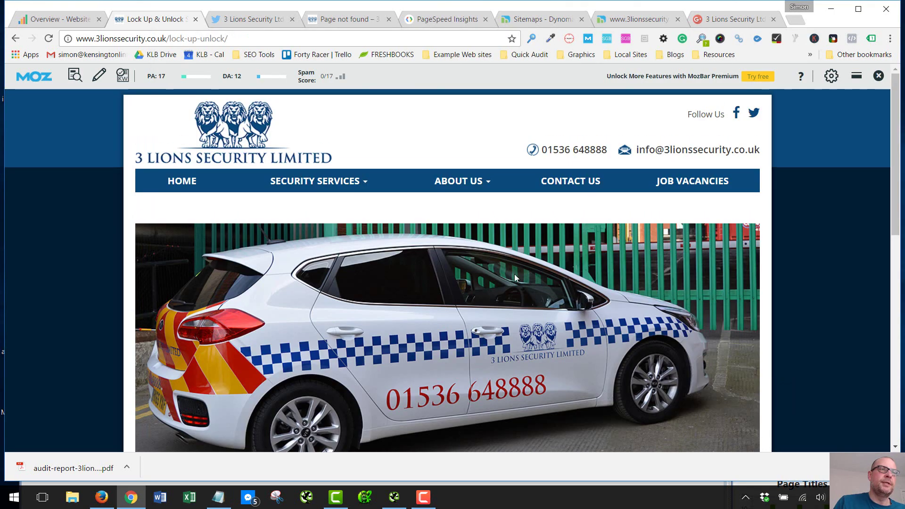
pyautogui.click(571, 181)
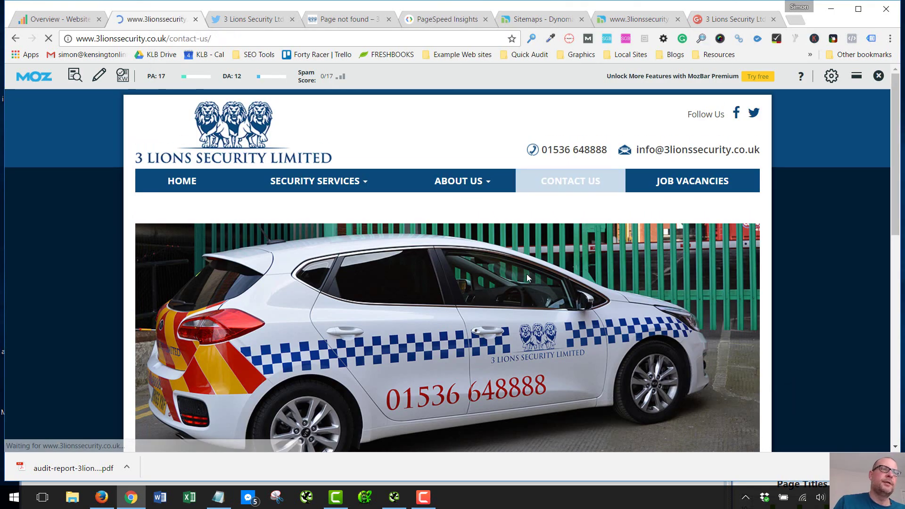
pyautogui.scroll(-6, 547, 307)
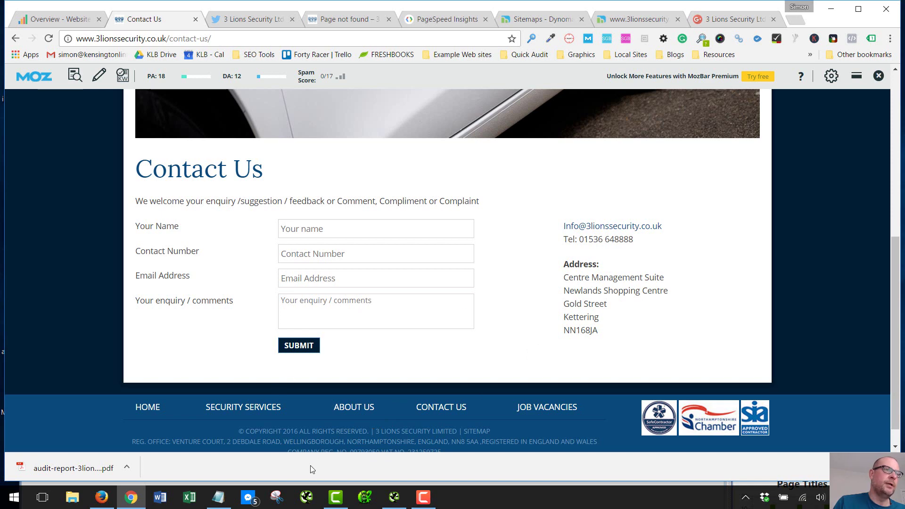
# Switch to the SEO audit to do list in Notepad and review the address notes, per-page issues and potential keywords, ending at the task list.
pyautogui.click(219, 497)
pyautogui.scroll(5, 449, 256)
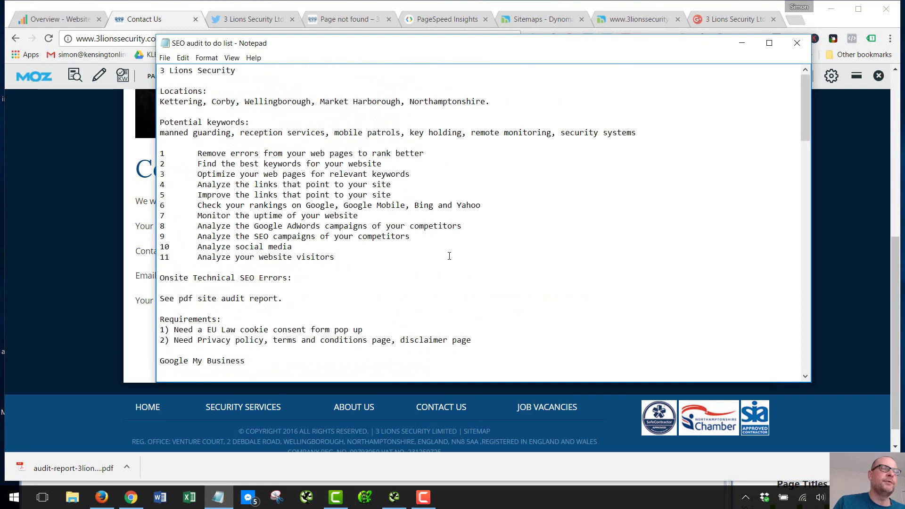
pyautogui.scroll(-4, 432, 189)
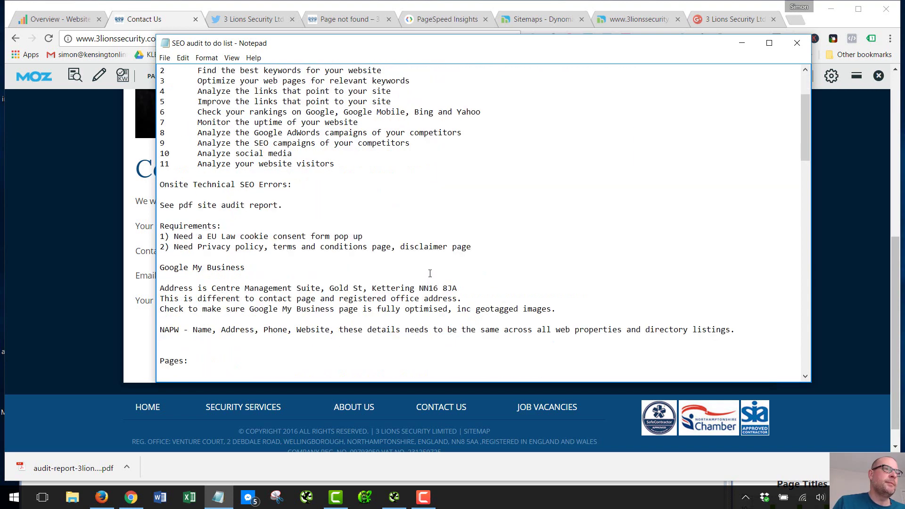
pyautogui.scroll(-1, 314, 271)
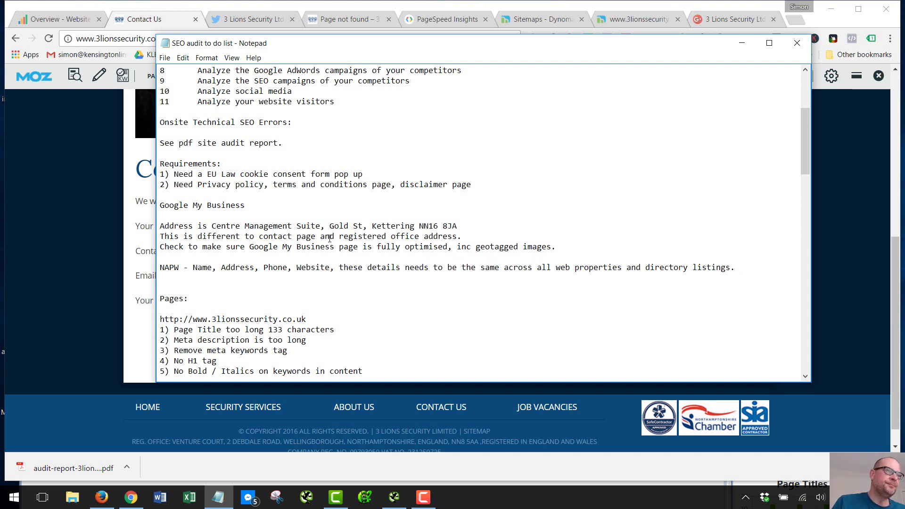
pyautogui.scroll(-11, 389, 220)
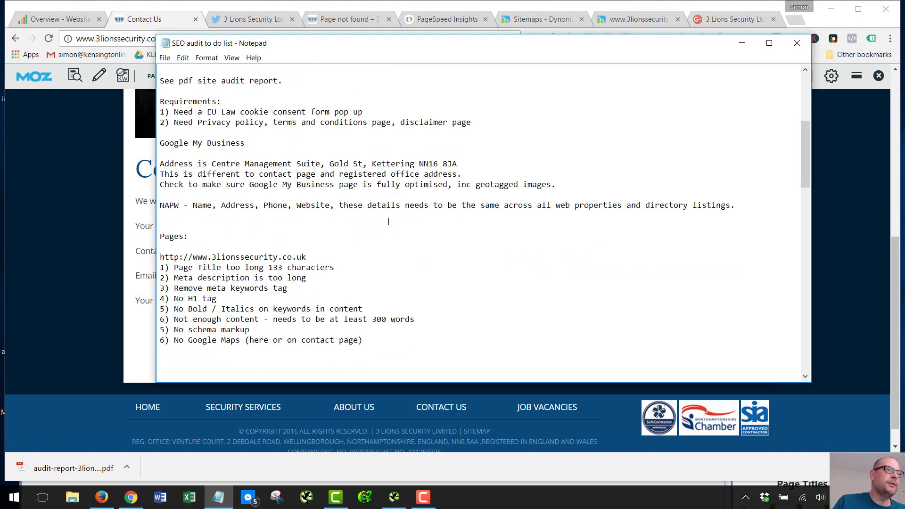
pyautogui.scroll(-13, 384, 227)
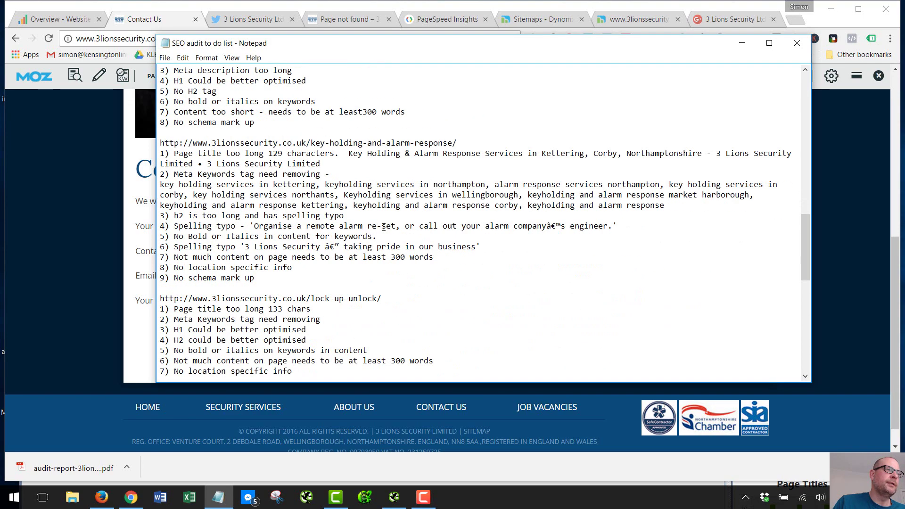
pyautogui.scroll(-5, 434, 210)
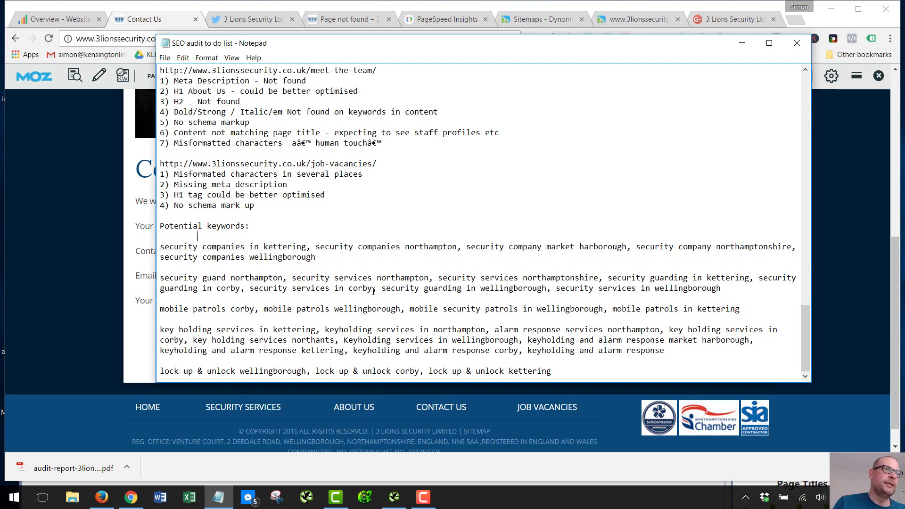
pyautogui.scroll(8, 490, 305)
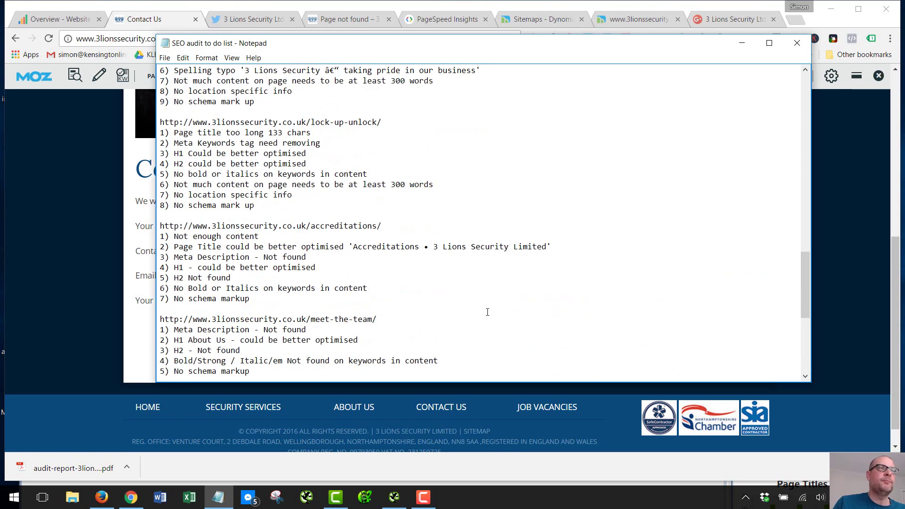
pyautogui.scroll(20, 551, 333)
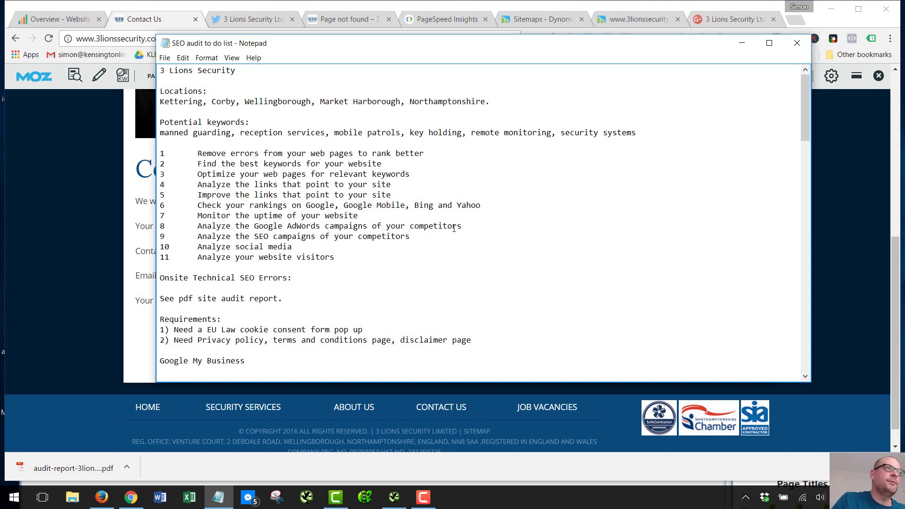
pyautogui.moveTo(372, 44); pyautogui.dragTo(526, 108)
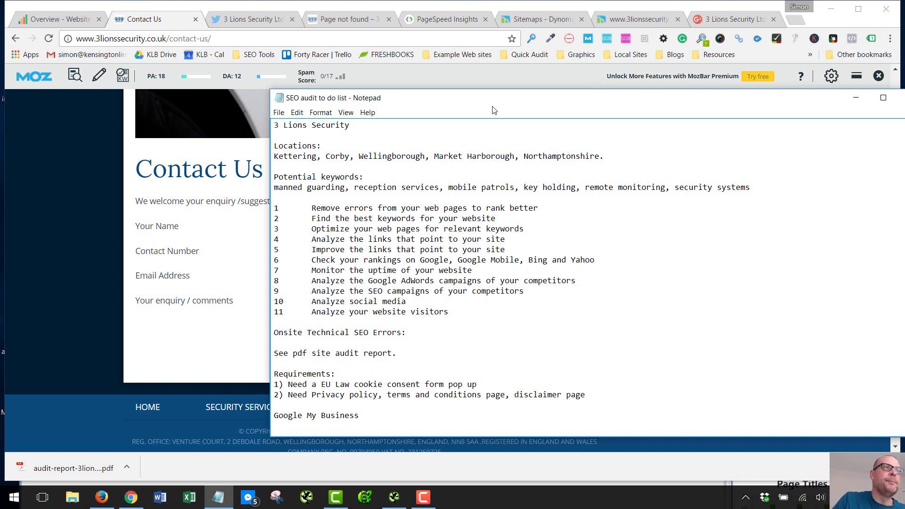
pyautogui.click(417, 499)
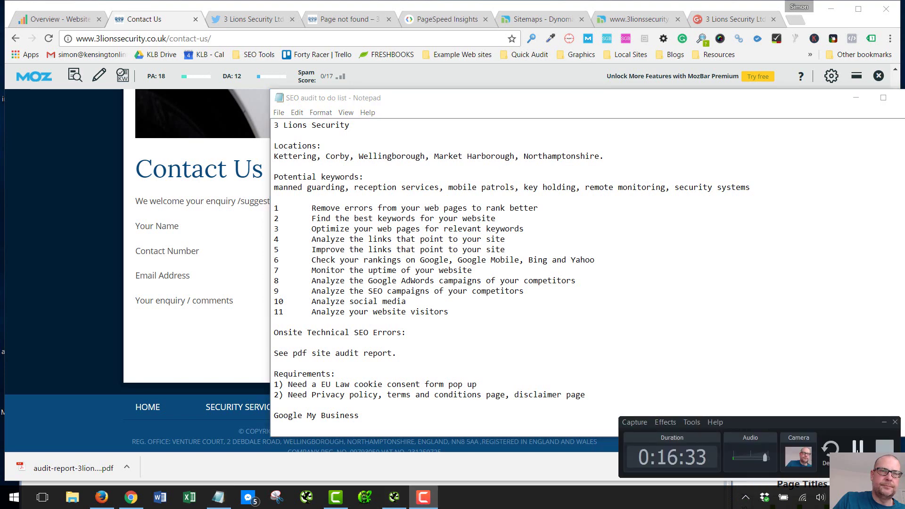